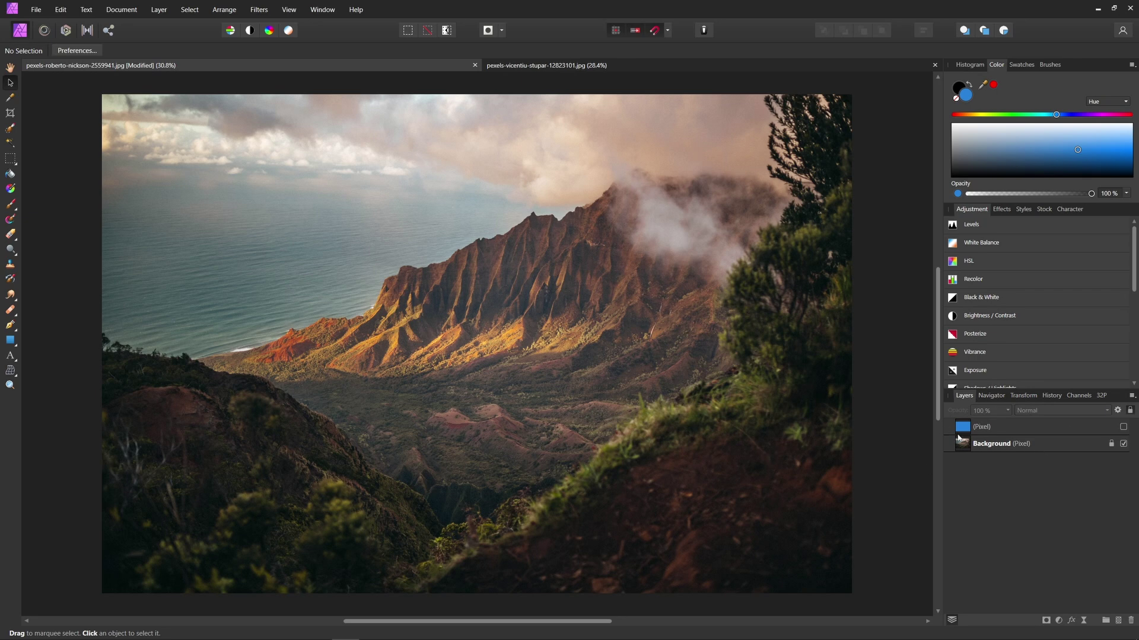
Show and select the blue fill layer, then attach a mask to it.
left_click(1123, 427)
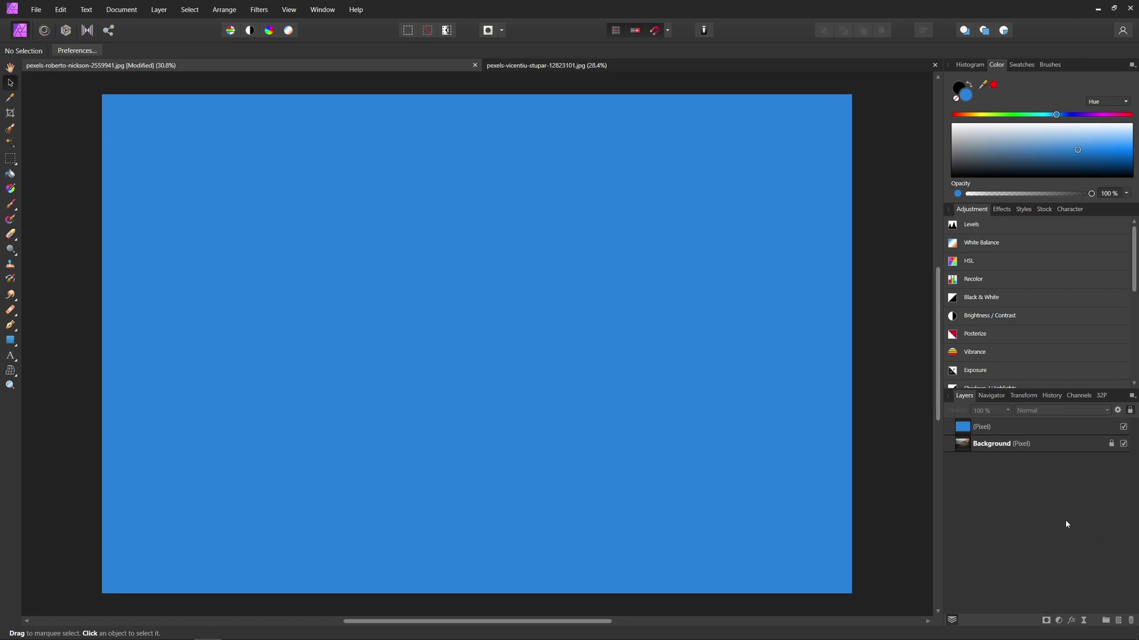
left_click(980, 434)
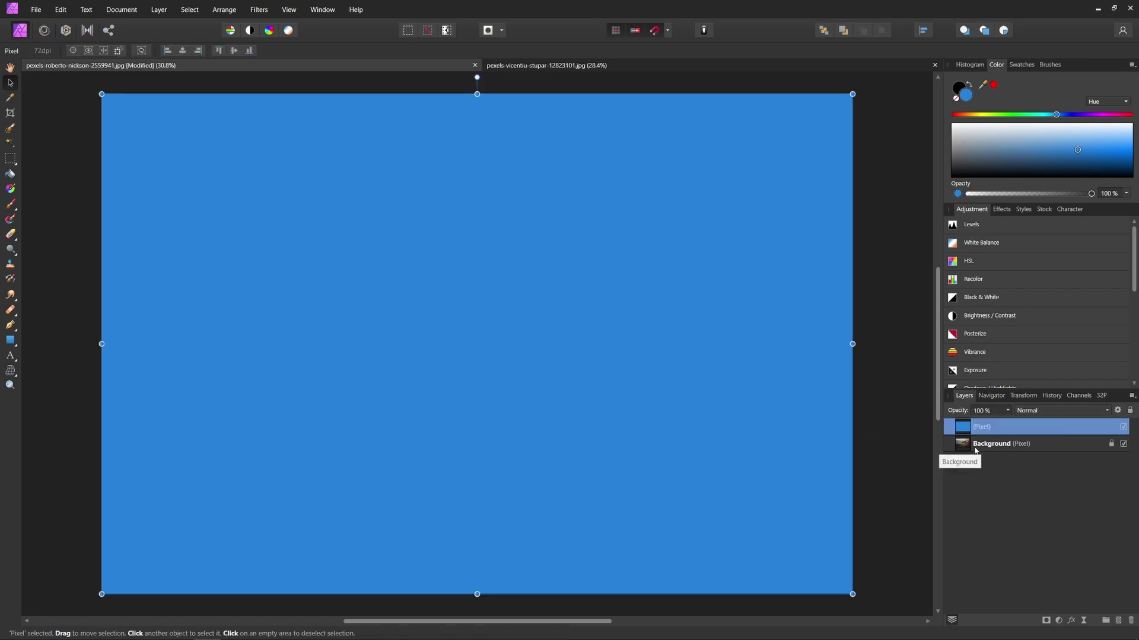
left_click(1047, 620)
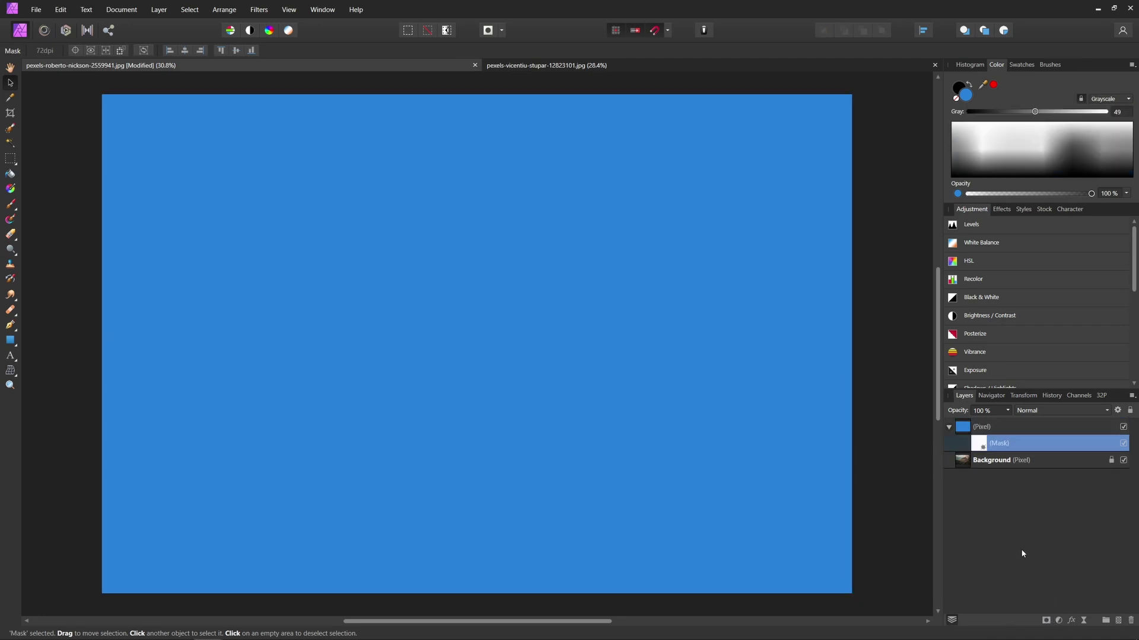
key("h")
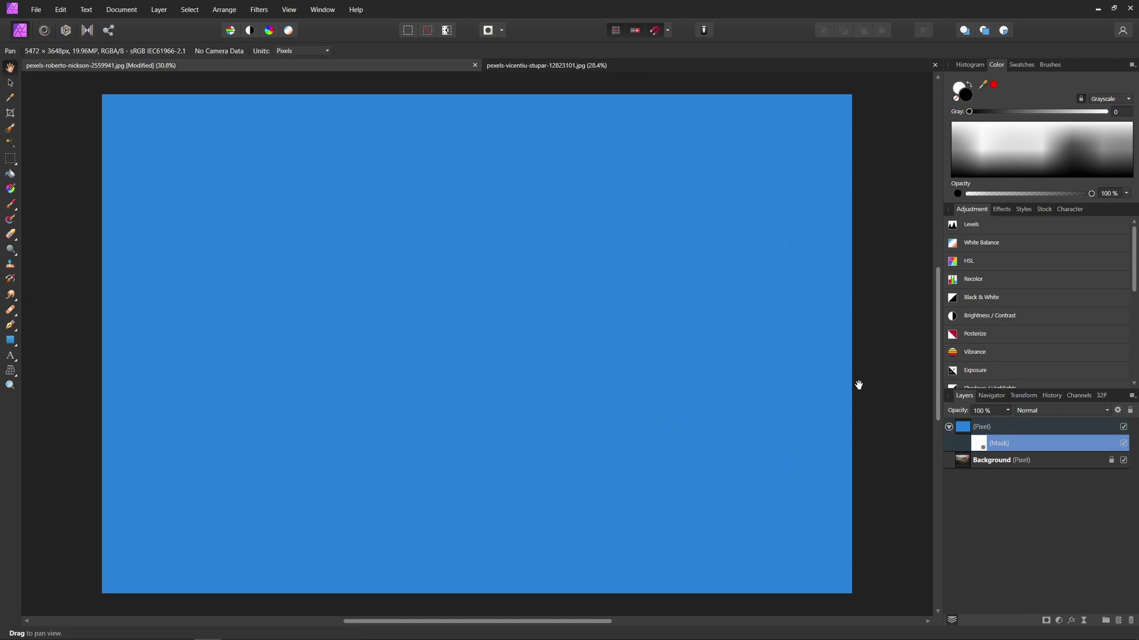
With the Paint Brush, paint black on the mask to reveal a strip, then white to re-hide its middle.
left_click(10, 204)
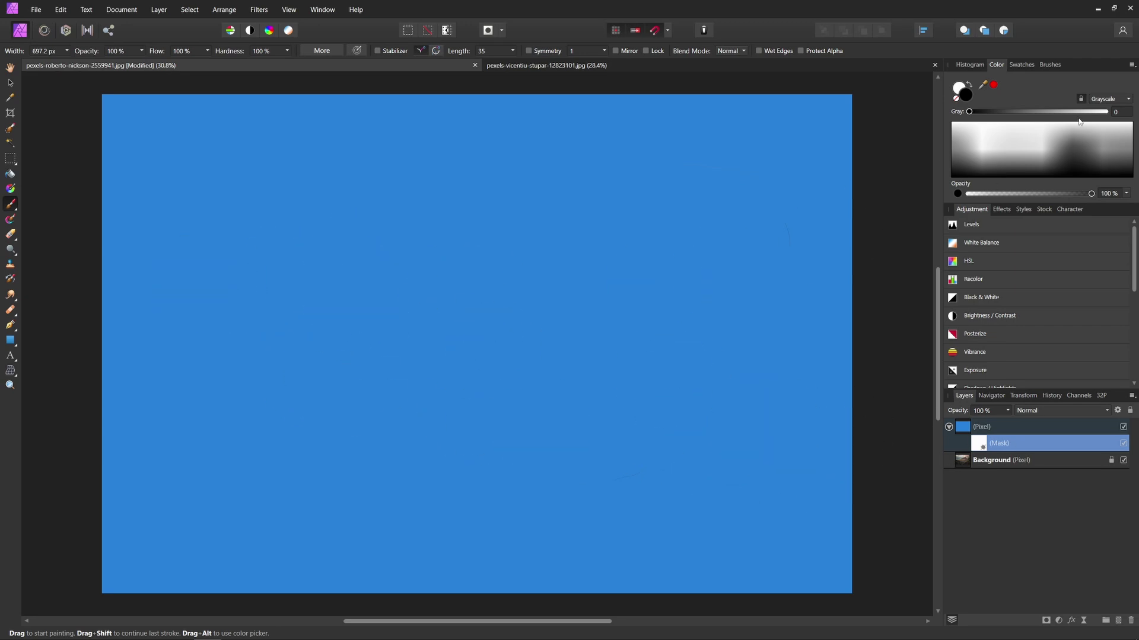
left_click(964, 93)
mouse_move(199, 163)
left_mouse_down()
mouse_move(211, 241)
mouse_move(203, 496)
left_mouse_up()
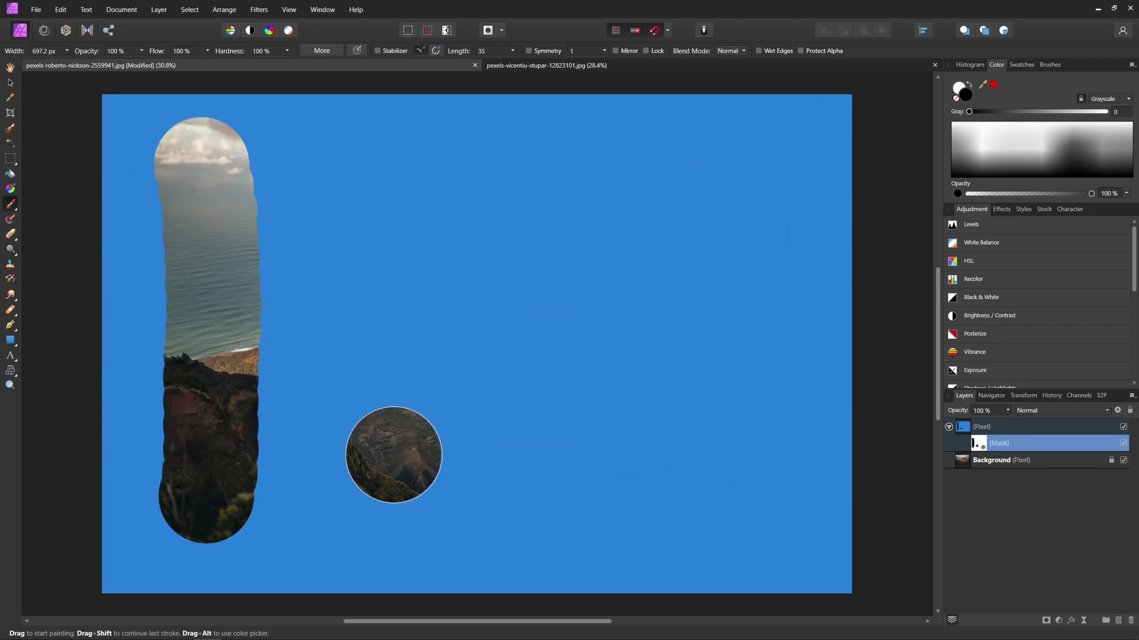
left_click(965, 94)
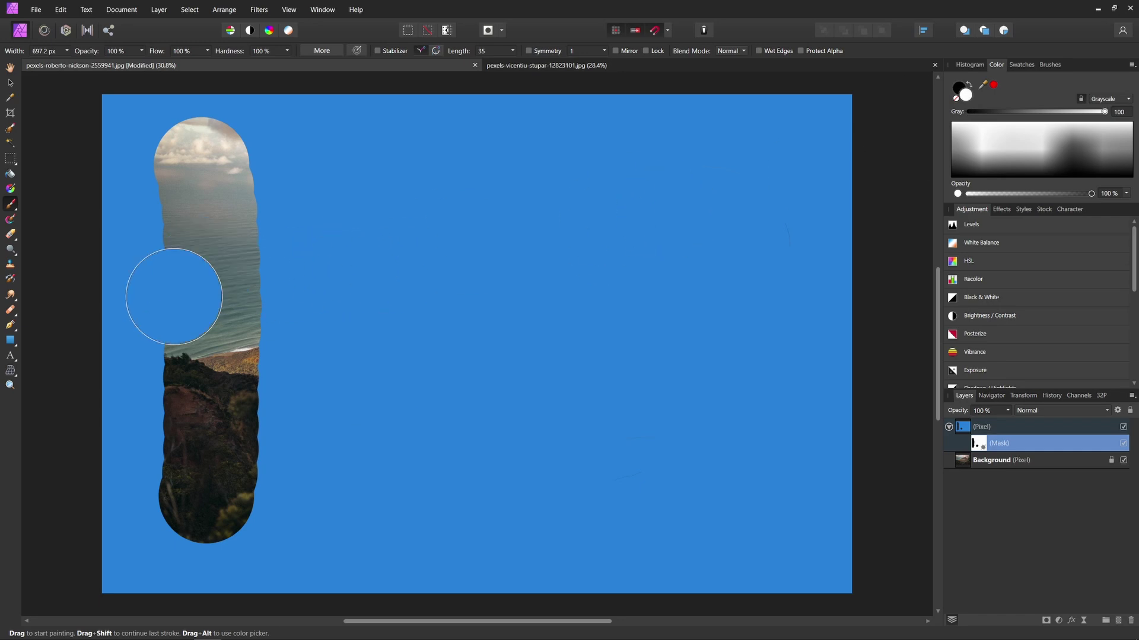
mouse_move(202, 257)
left_mouse_down()
mouse_move(195, 315)
mouse_move(176, 356)
mouse_move(226, 382)
left_mouse_up()
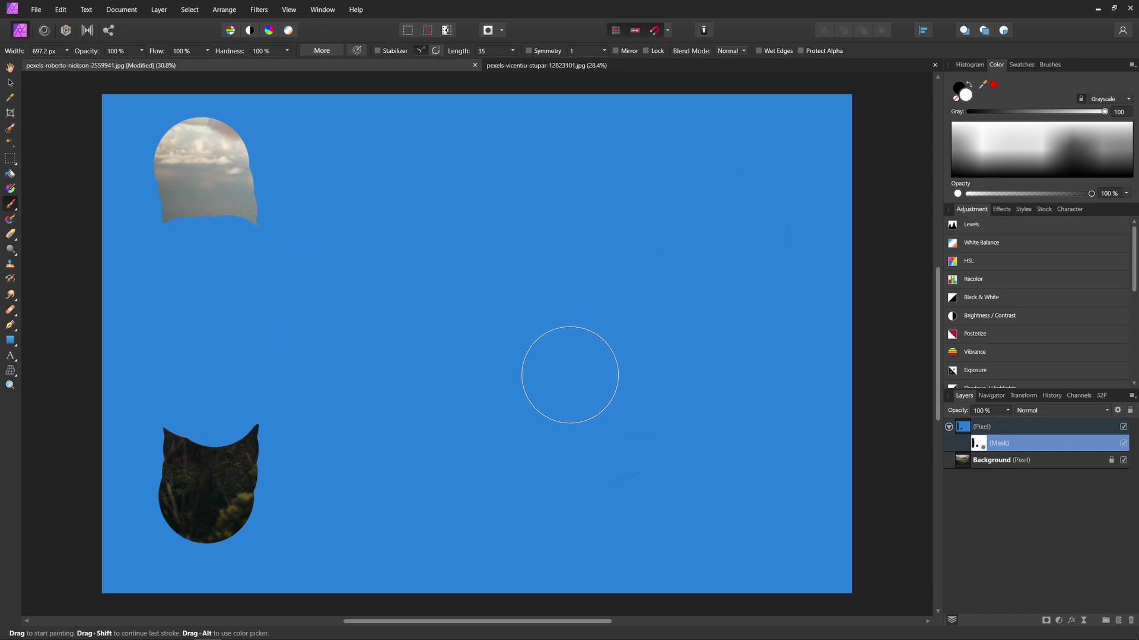
Set the painting colour to mid grey and paint a partly revealed mountain strip.
double_click(970, 98)
mouse_move(700, 324)
left_mouse_down()
mouse_move(627, 391)
mouse_move(574, 386)
mouse_move(574, 355)
mouse_move(572, 382)
left_mouse_up()
left_click(964, 484)
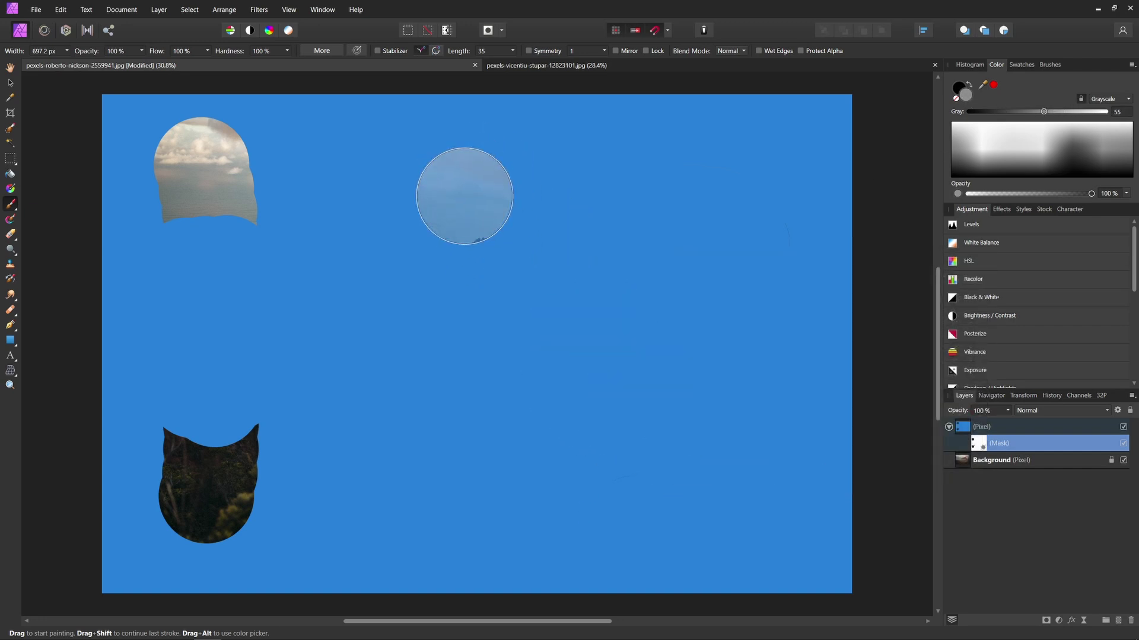
left_click_drag(489, 191, 467, 491)
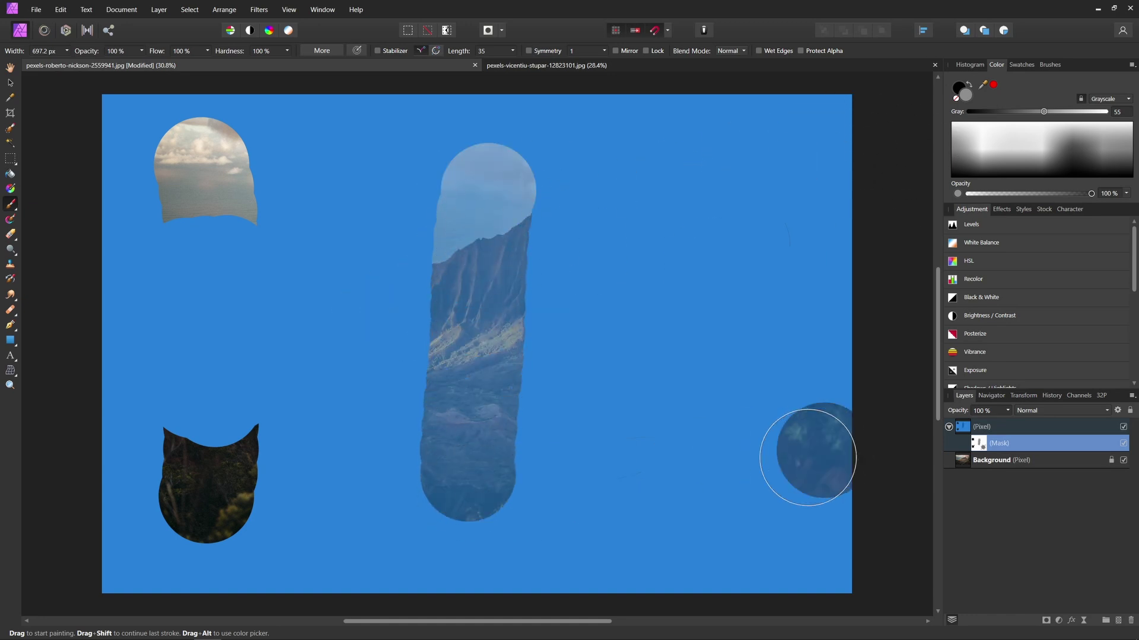
Paint several test dabs on the mask and undo each one.
left_click(765, 508)
key("ctrl+z")
left_click(651, 162)
key("ctrl+z")
left_click(683, 229)
key("ctrl+z")
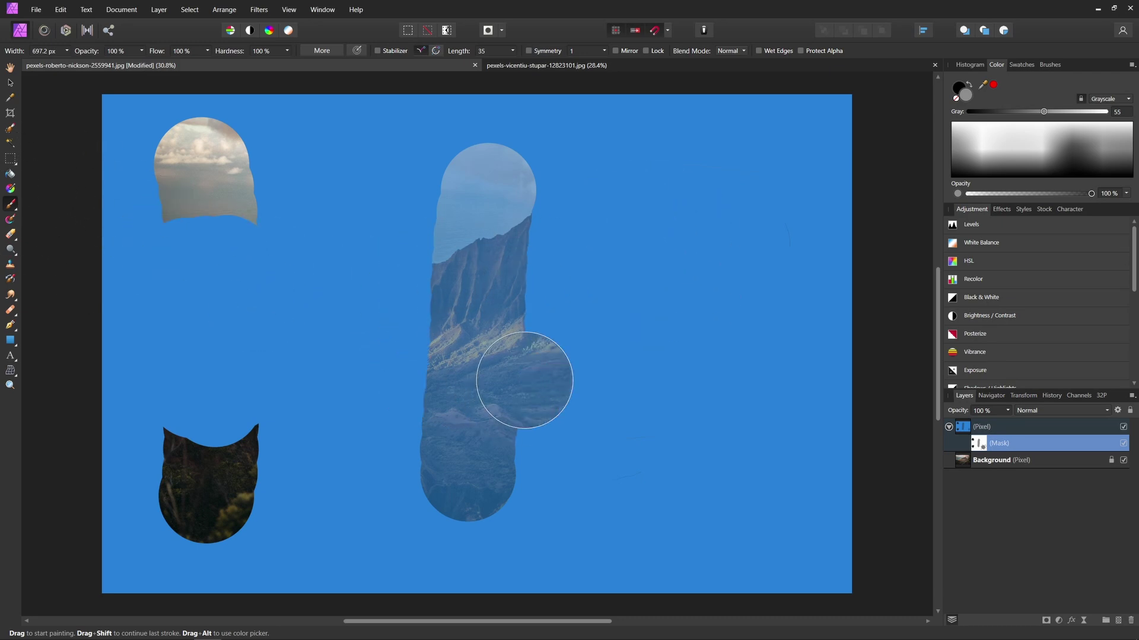
left_click(279, 220)
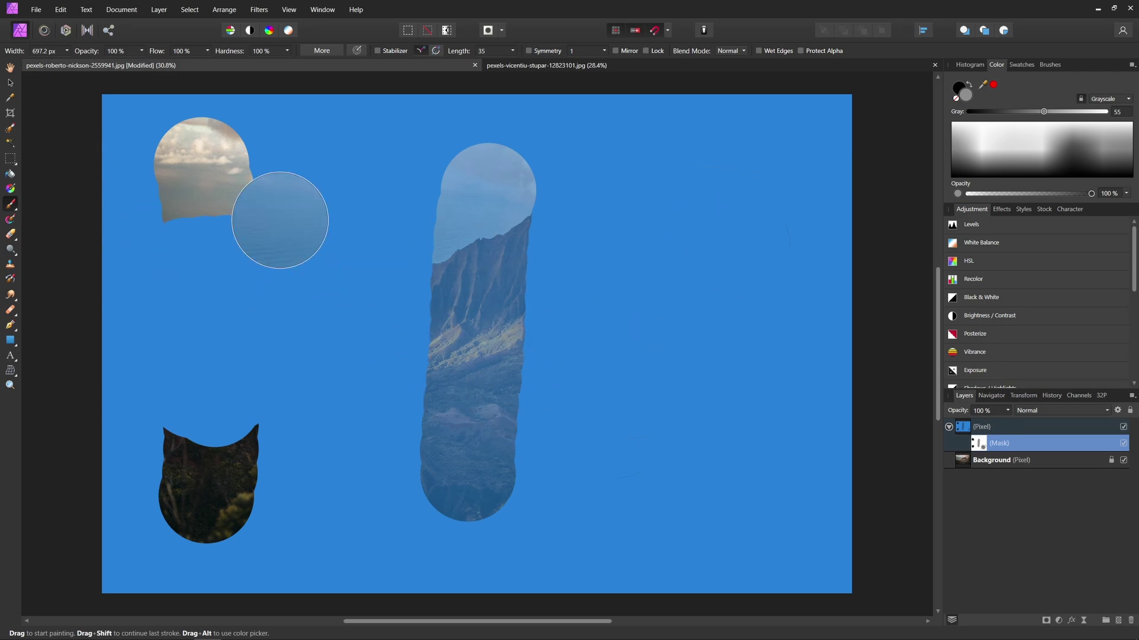
key("ctrl+z")
left_click(305, 145)
key("ctrl+z")
left_click(297, 227)
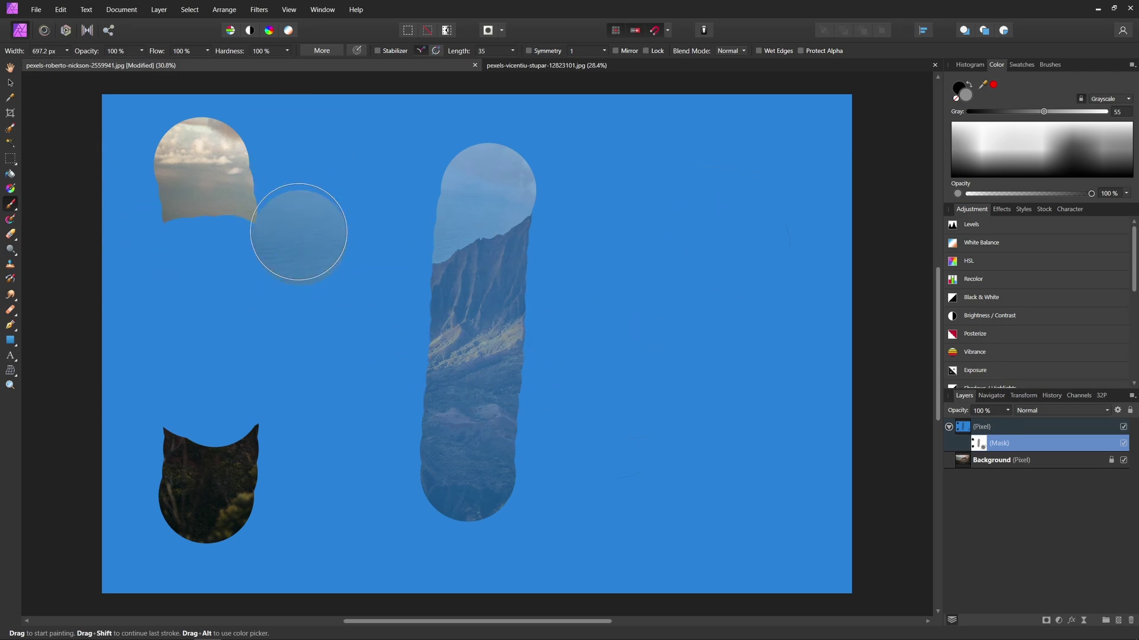
key("ctrl+z")
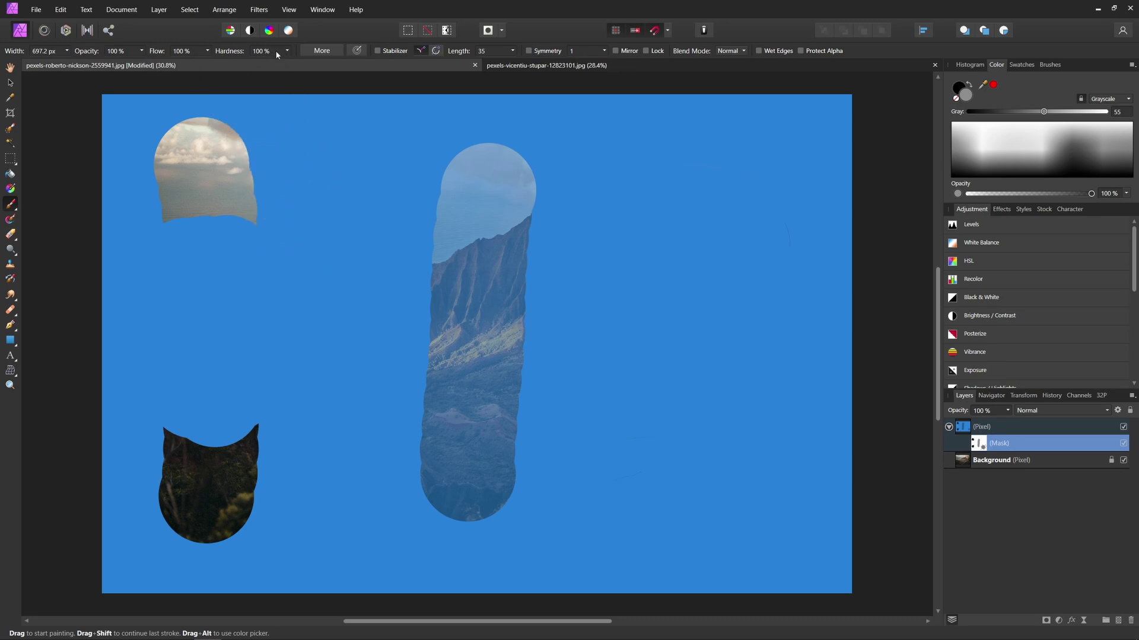
Set brush hardness to 0 % and paint a soft-edged reveal on the mask.
left_click(287, 51)
left_click_drag(291, 62, 212, 62)
mouse_move(678, 201)
left_mouse_down()
mouse_move(681, 151)
mouse_move(674, 490)
mouse_move(649, 166)
mouse_move(670, 209)
left_mouse_up()
Reset the colours so black is active and paint a soft strip revealing sea and cliffs.
double_click(966, 95)
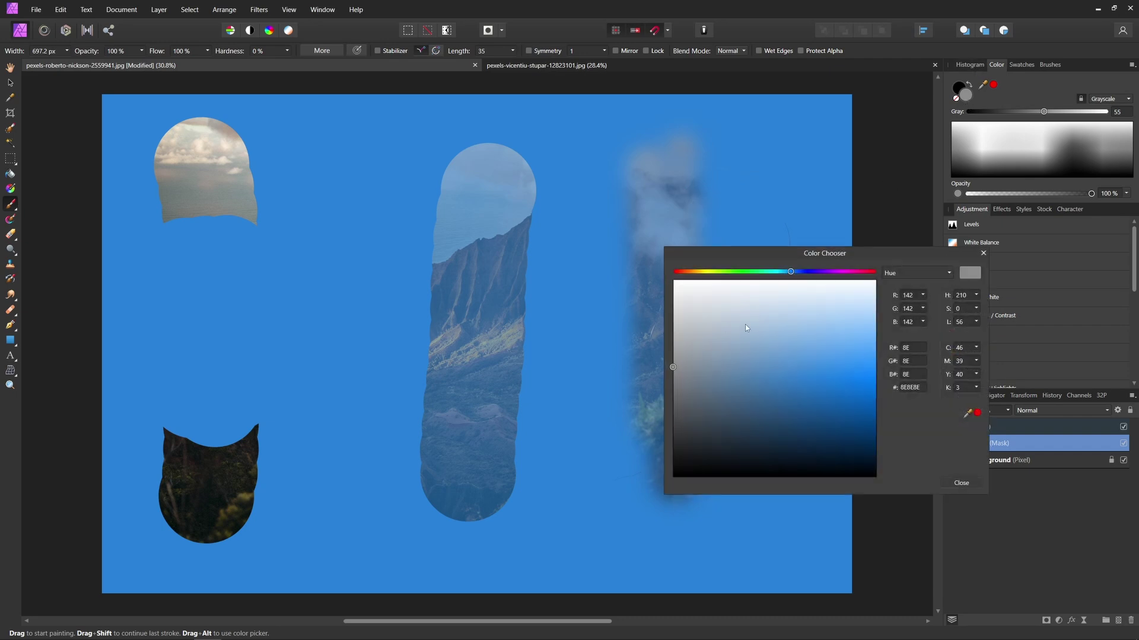
left_click_drag(819, 413, 652, 284)
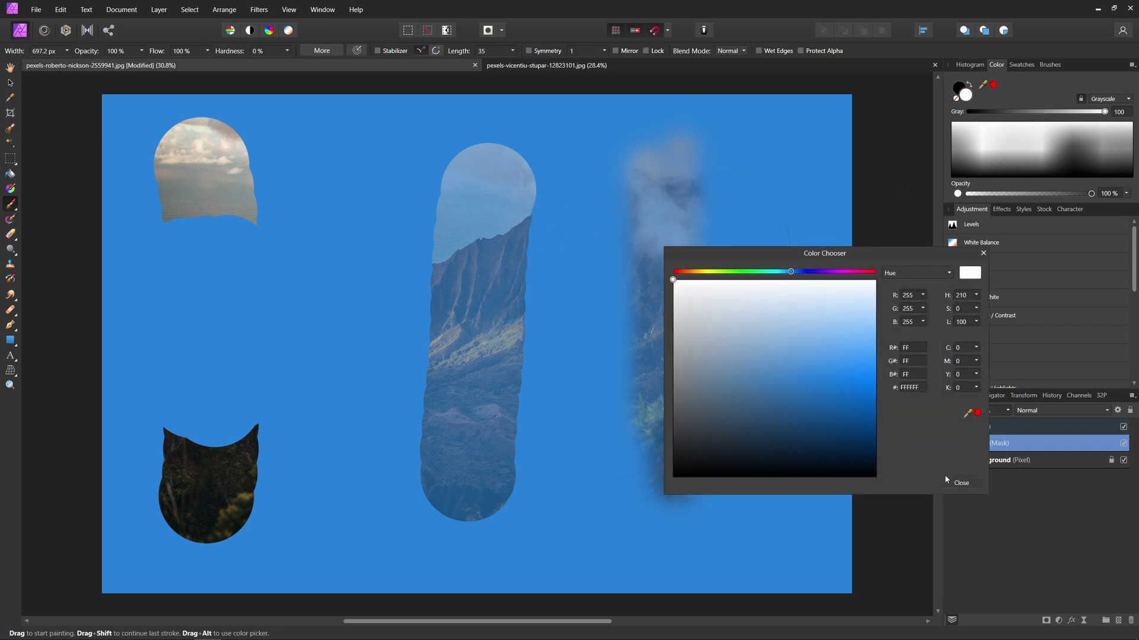
left_click(959, 483)
key("x")
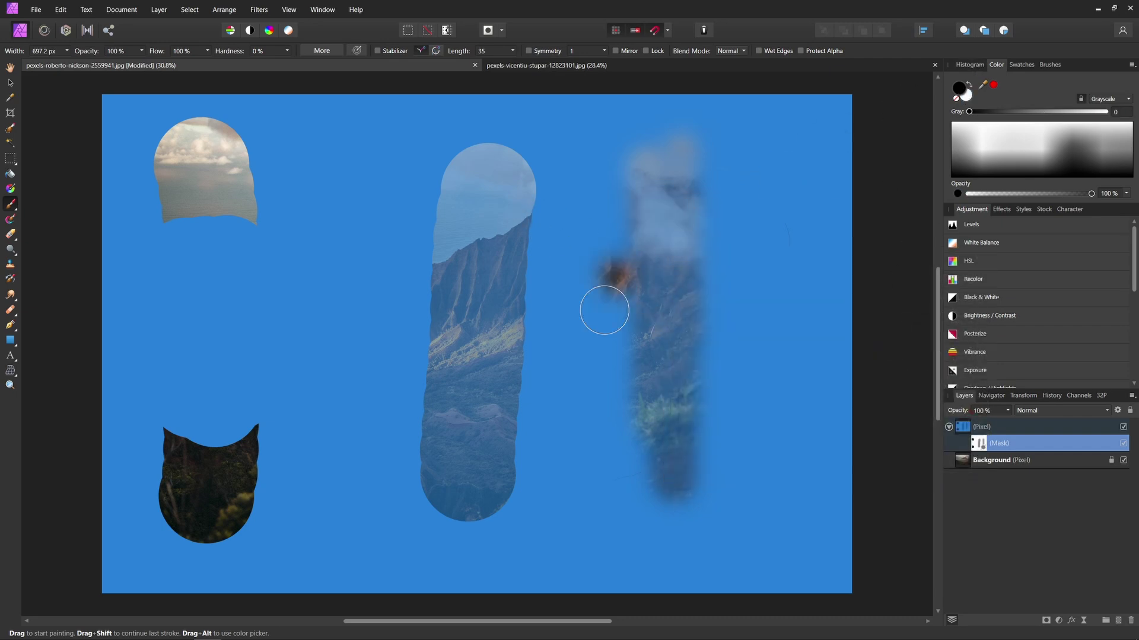
mouse_move(346, 221)
left_mouse_down()
mouse_move(332, 223)
mouse_move(326, 498)
mouse_move(346, 394)
mouse_move(318, 463)
mouse_move(338, 402)
mouse_move(330, 407)
mouse_move(300, 537)
left_mouse_up()
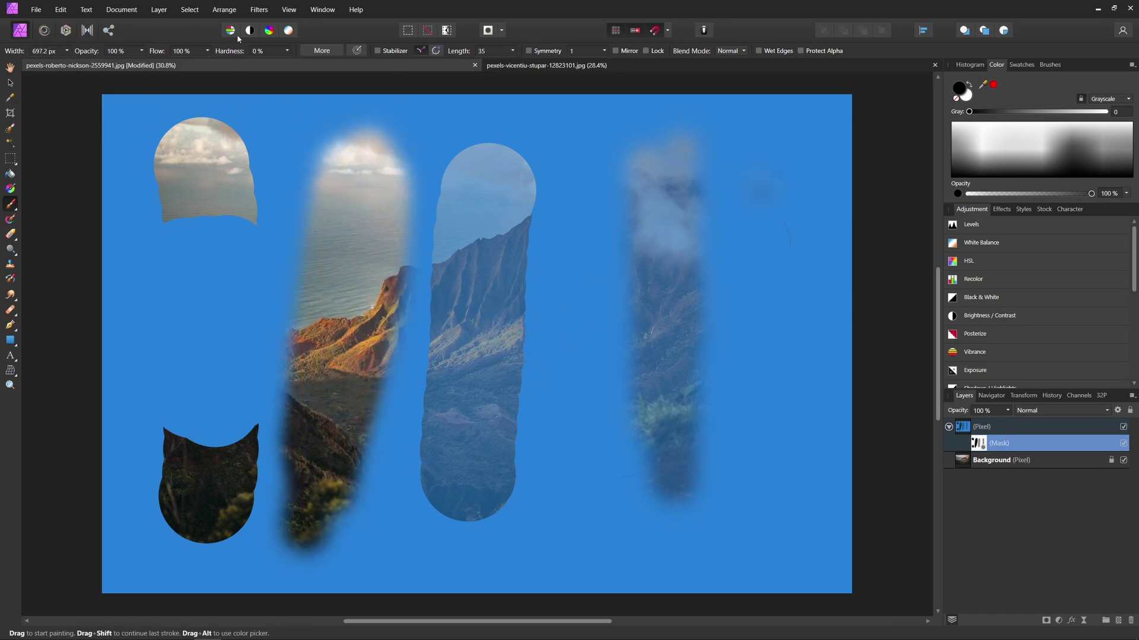
Try a faint stroke at 51 % opacity, undo it, and restore opacity to 100 %.
left_click(141, 50)
left_click_drag(144, 63, 103, 72)
mouse_move(778, 274)
left_mouse_down()
mouse_move(770, 213)
mouse_move(752, 410)
mouse_move(778, 161)
mouse_move(776, 393)
mouse_move(726, 472)
mouse_move(685, 337)
mouse_move(683, 204)
mouse_move(608, 360)
mouse_move(587, 454)
mouse_move(627, 403)
mouse_move(710, 368)
mouse_move(708, 425)
mouse_move(699, 333)
left_mouse_up()
key("ctrl+z")
left_click(141, 50)
mouse_move(143, 61)
left_mouse_down()
mouse_move(218, 67)
mouse_move(147, 72)
left_mouse_up()
Adjust brush flow and build up a soft reveal at lower right and along the bottom.
left_click(207, 51)
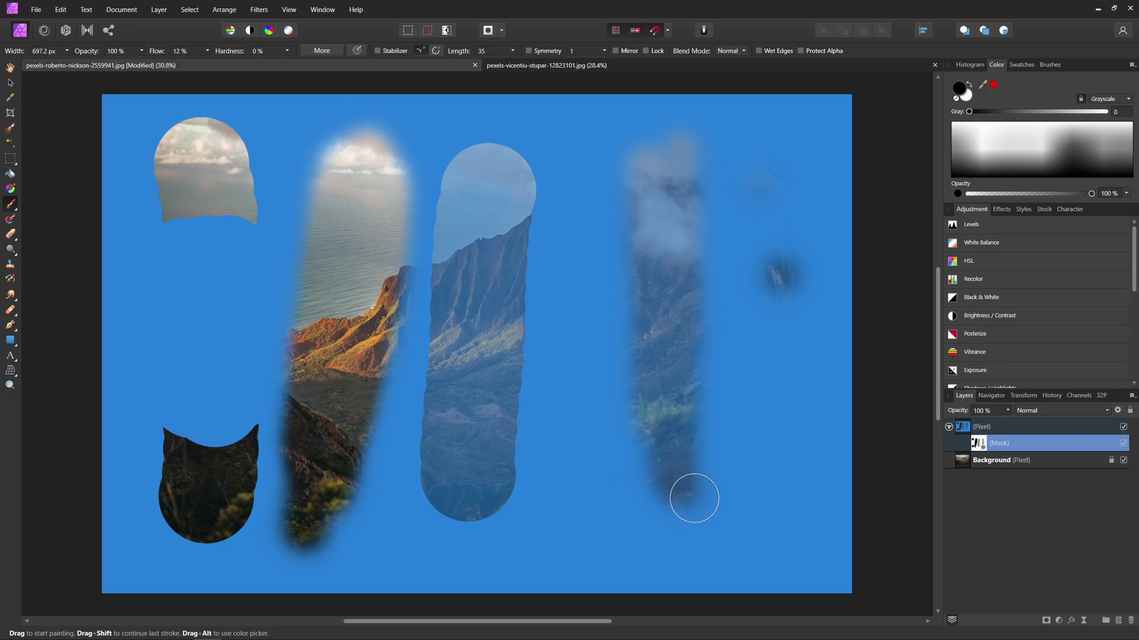
mouse_move(707, 498)
left_mouse_down()
mouse_move(789, 485)
mouse_move(815, 278)
mouse_move(774, 294)
mouse_move(778, 345)
mouse_move(770, 231)
mouse_move(722, 271)
mouse_move(796, 324)
mouse_move(695, 322)
mouse_move(799, 313)
mouse_move(704, 343)
mouse_move(786, 335)
mouse_move(720, 344)
mouse_move(787, 287)
mouse_move(736, 312)
mouse_move(798, 350)
mouse_move(784, 289)
mouse_move(735, 341)
mouse_move(762, 362)
mouse_move(804, 336)
mouse_move(808, 291)
mouse_move(757, 264)
mouse_move(748, 365)
mouse_move(808, 317)
mouse_move(763, 285)
mouse_move(773, 325)
left_mouse_up()
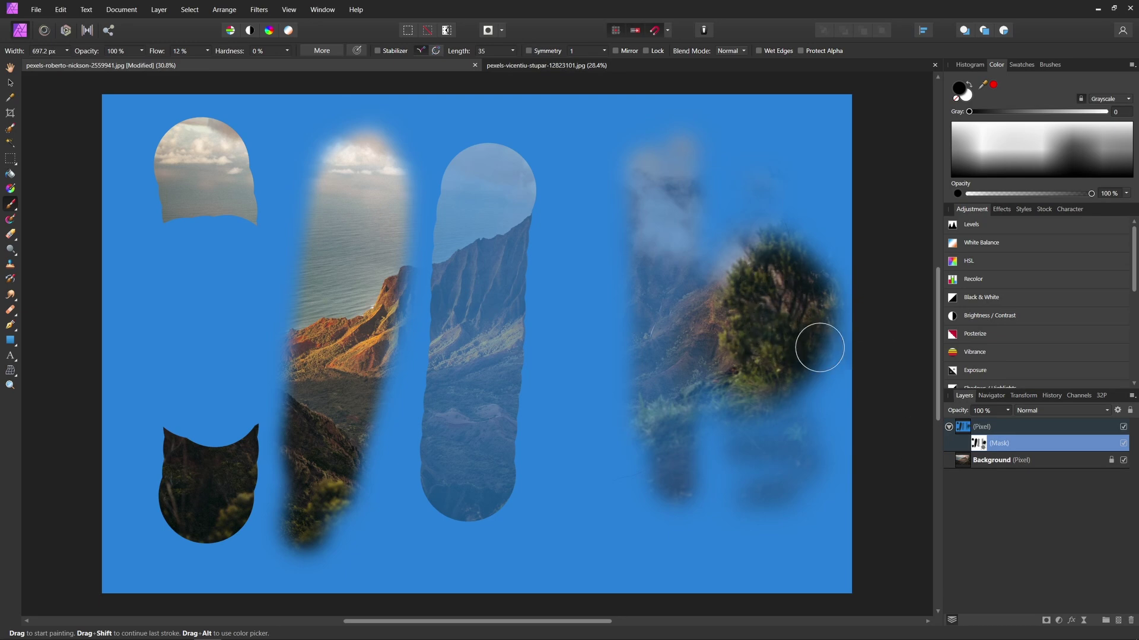
left_click_drag(483, 563, 836, 541)
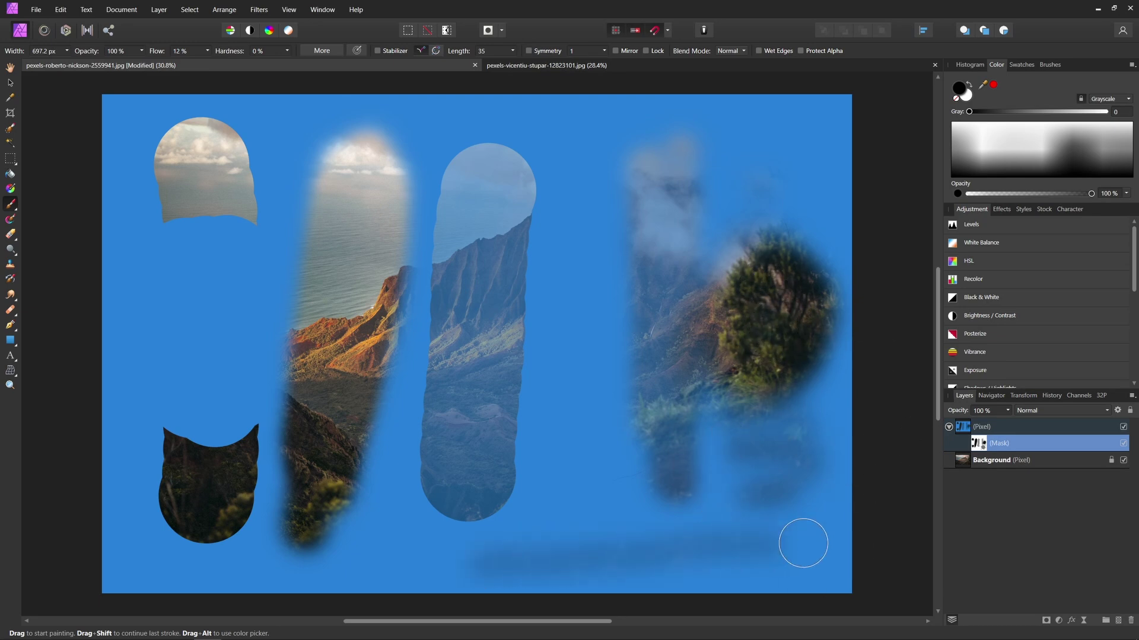
mouse_move(492, 572)
left_mouse_down()
mouse_move(894, 545)
mouse_move(562, 551)
mouse_move(627, 557)
mouse_move(610, 539)
mouse_move(549, 553)
mouse_move(758, 530)
mouse_move(488, 544)
left_mouse_up()
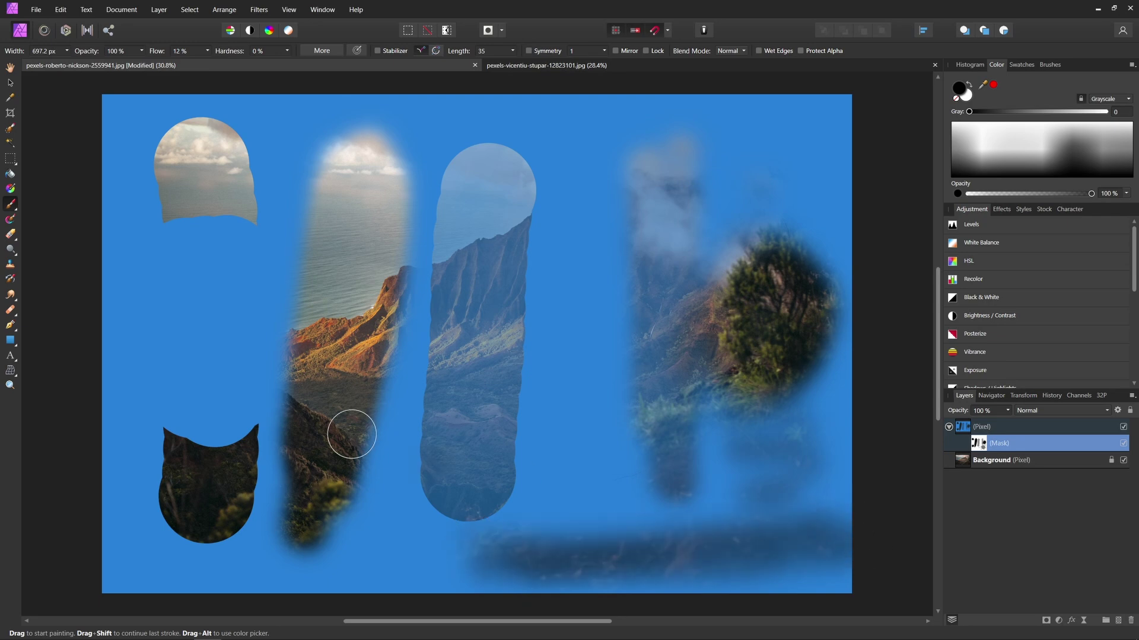
Set flow to 100 % and opacity to 46 %, then paint a translucent central mountain strip.
left_click(206, 51)
left_click_drag(209, 63, 268, 73)
left_click(141, 51)
left_click_drag(145, 63, 103, 64)
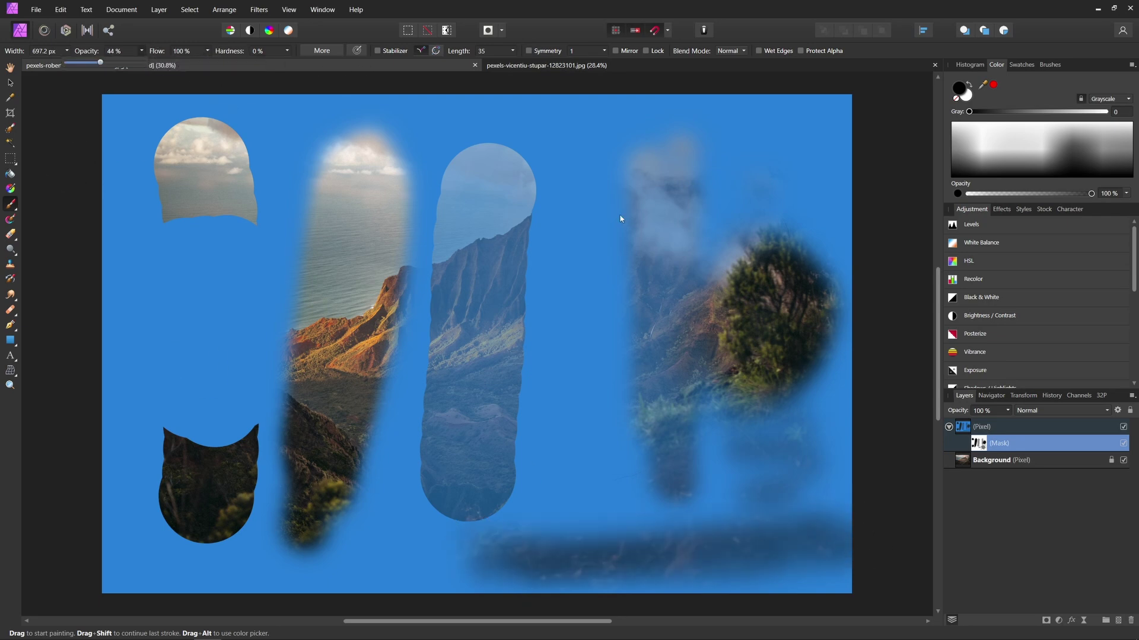
mouse_move(595, 241)
left_mouse_down()
mouse_move(556, 184)
mouse_move(568, 318)
mouse_move(587, 253)
mouse_move(578, 160)
mouse_move(581, 386)
mouse_move(591, 236)
mouse_move(567, 162)
mouse_move(562, 333)
mouse_move(579, 376)
mouse_move(560, 191)
mouse_move(558, 387)
mouse_move(566, 151)
mouse_move(572, 382)
mouse_move(595, 334)
mouse_move(559, 374)
left_mouse_up()
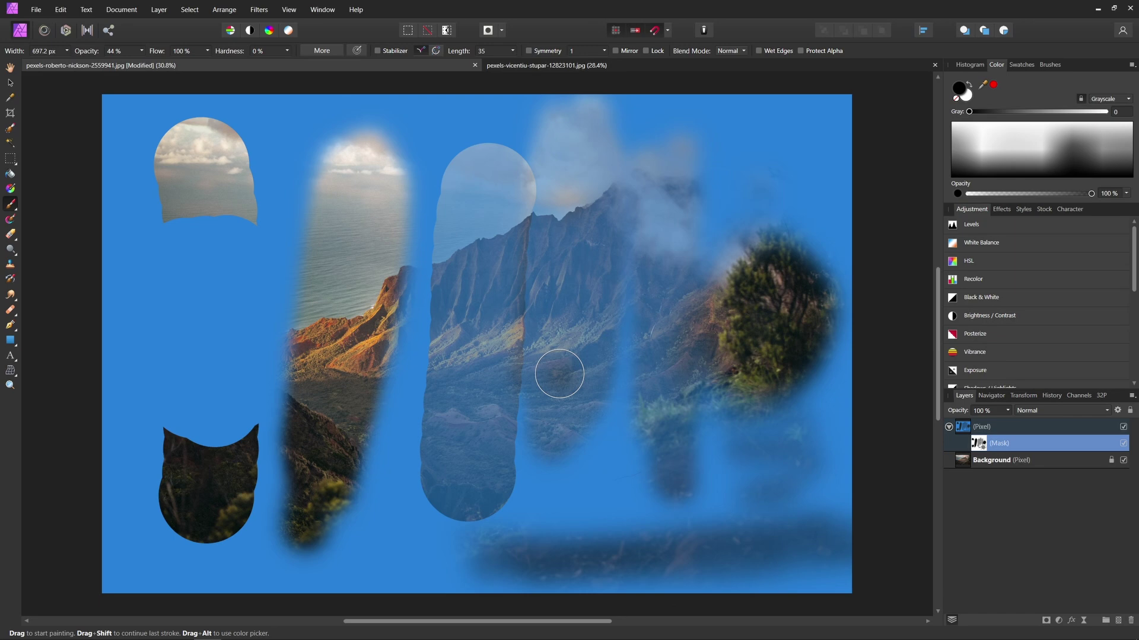
Try a textured Acrylics brush at a larger width, then delete the painted mask.
left_click(1050, 64)
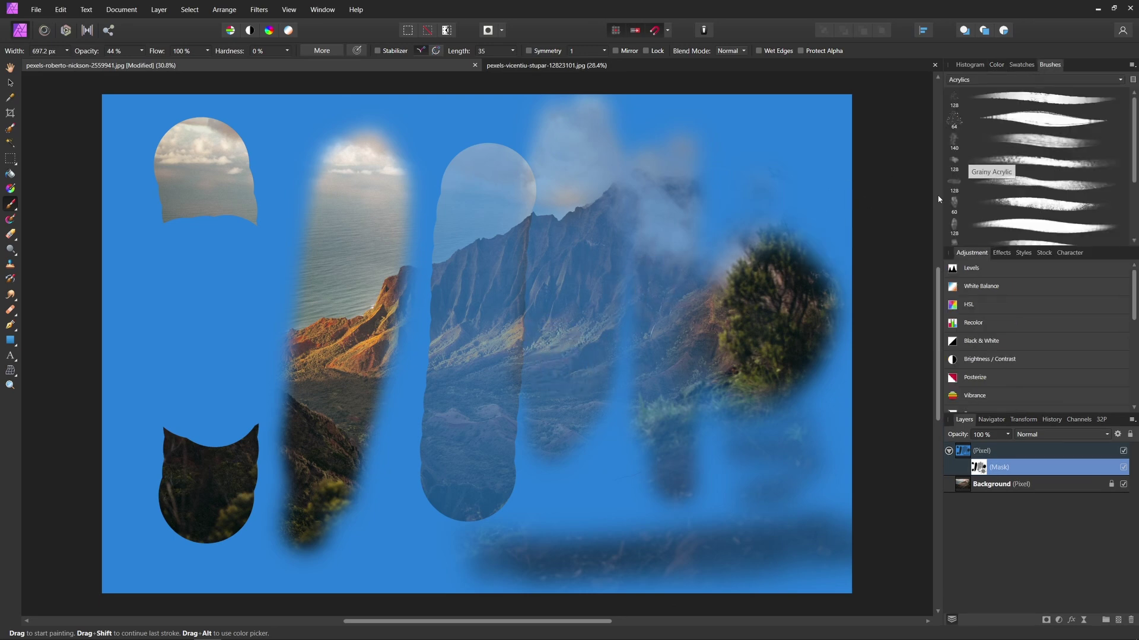
left_click(1038, 119)
mouse_move(789, 105)
left_mouse_down()
mouse_move(721, 229)
mouse_move(421, 394)
mouse_move(176, 427)
mouse_move(598, 523)
left_mouse_up()
key("ctrl+z")
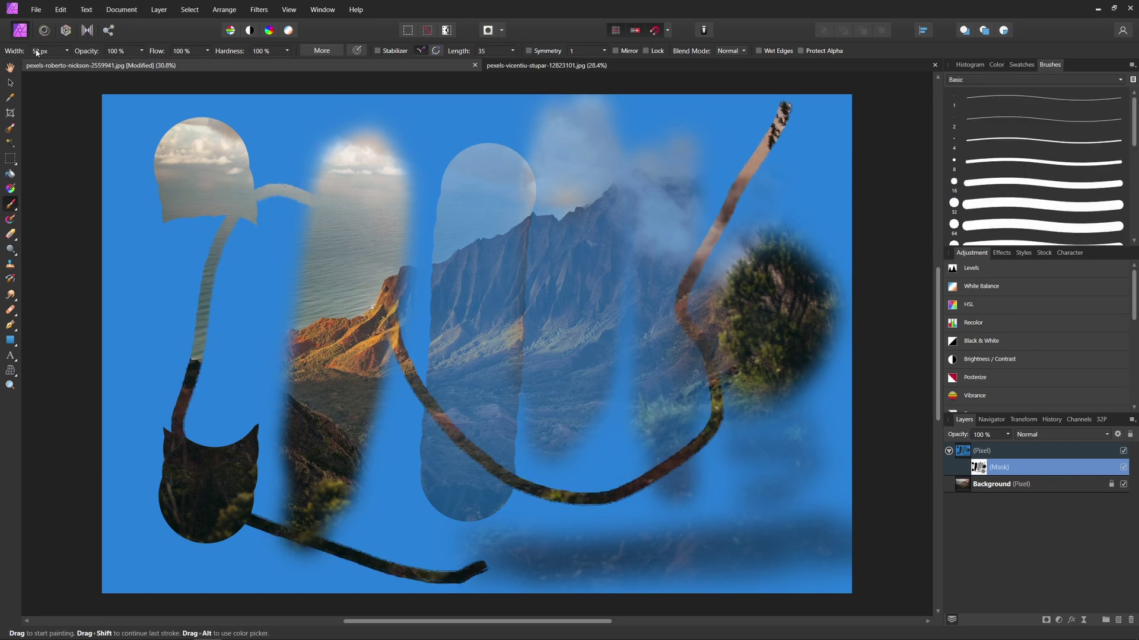
mouse_move(535, 207)
left_mouse_down()
mouse_move(532, 233)
mouse_move(584, 335)
mouse_move(530, 291)
left_mouse_up()
key("Delete")
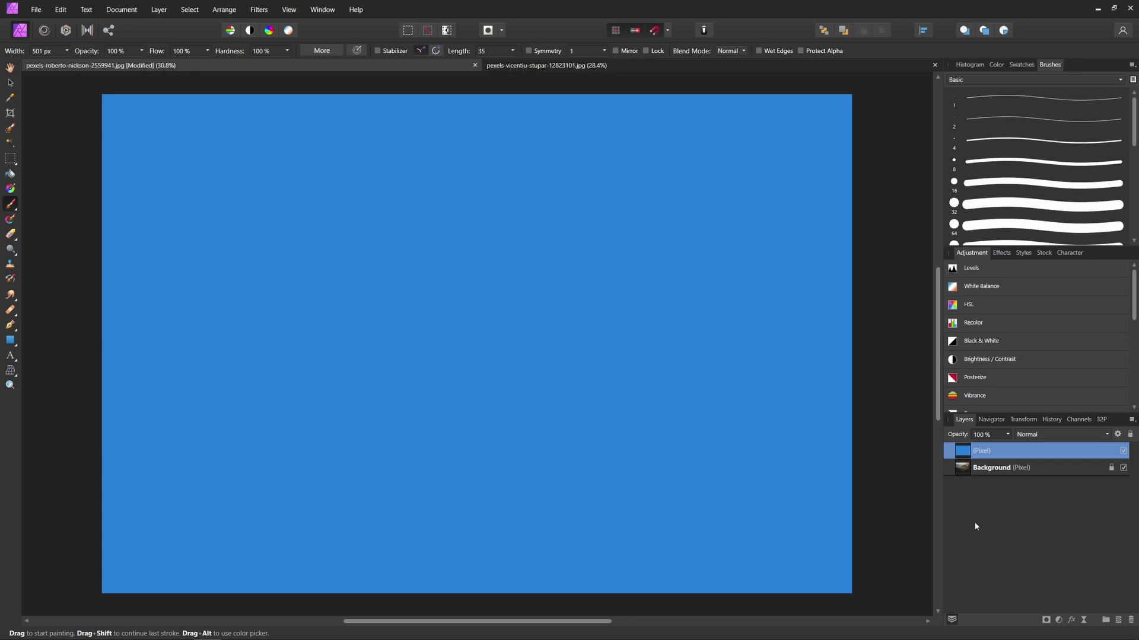
Add a new mask to the blue layer and paint it black across the whole canvas.
left_click(1046, 621)
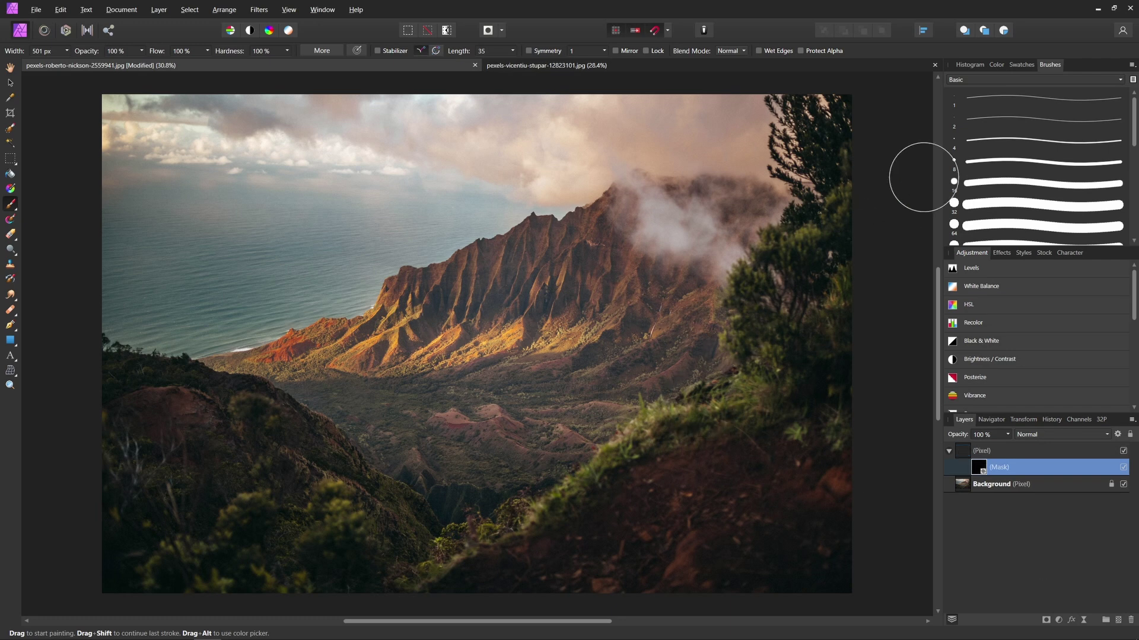
left_click(997, 65)
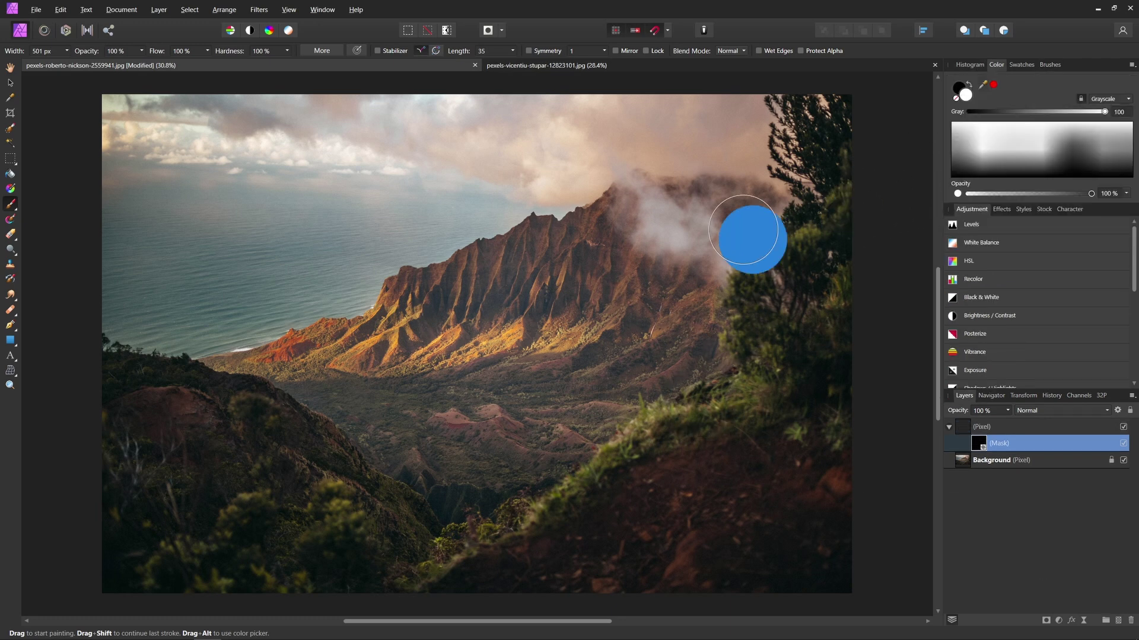
mouse_move(233, 287)
left_mouse_down()
mouse_move(668, 378)
mouse_move(288, 401)
mouse_move(224, 295)
left_mouse_up()
key("x")
key("Delete")
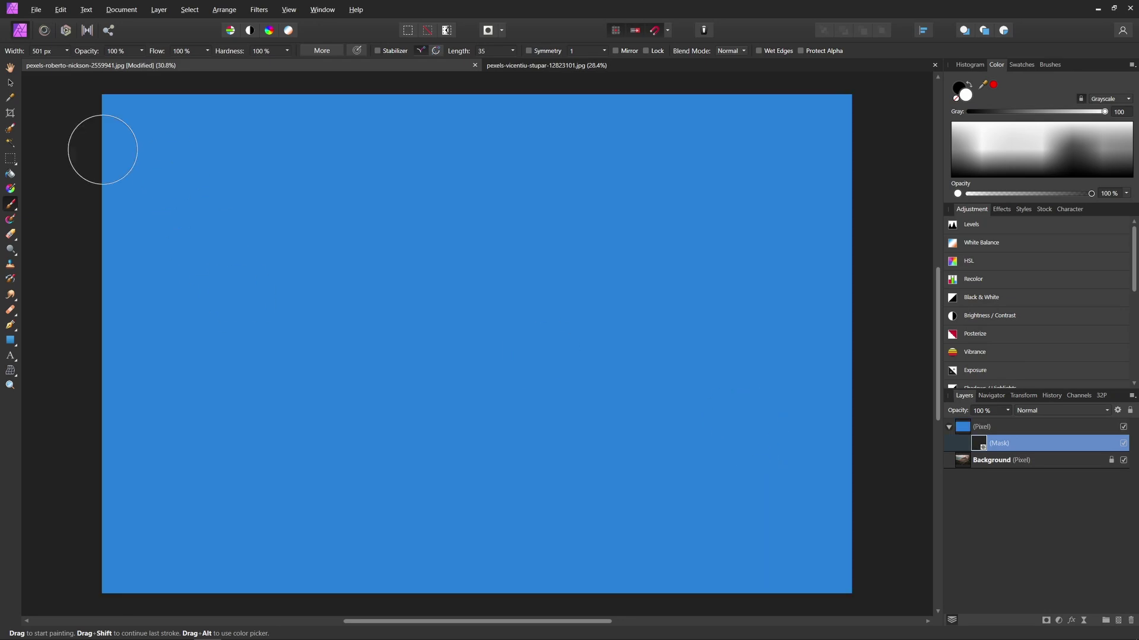
mouse_move(225, 128)
left_mouse_down()
mouse_move(859, 107)
mouse_move(163, 190)
mouse_move(762, 292)
mouse_move(491, 500)
mouse_move(616, 605)
mouse_move(630, 414)
mouse_move(98, 445)
mouse_move(85, 493)
left_mouse_up()
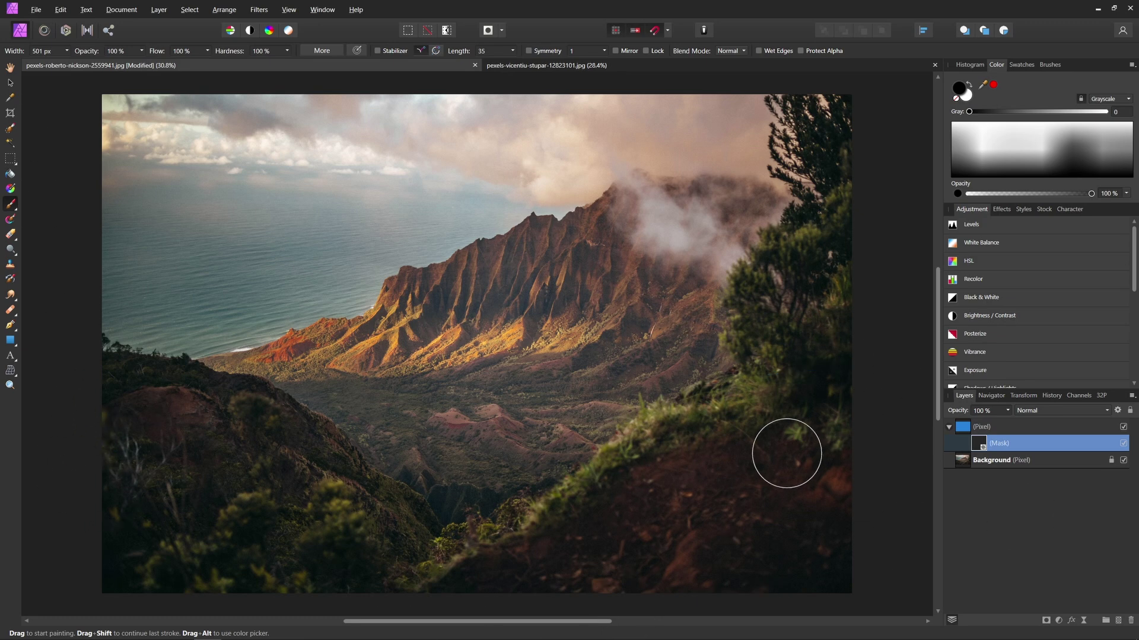
Undo the full-canvas stroke, test and undo a few dabs, then invert the mask with Ctrl+I.
key("ctrl+z")
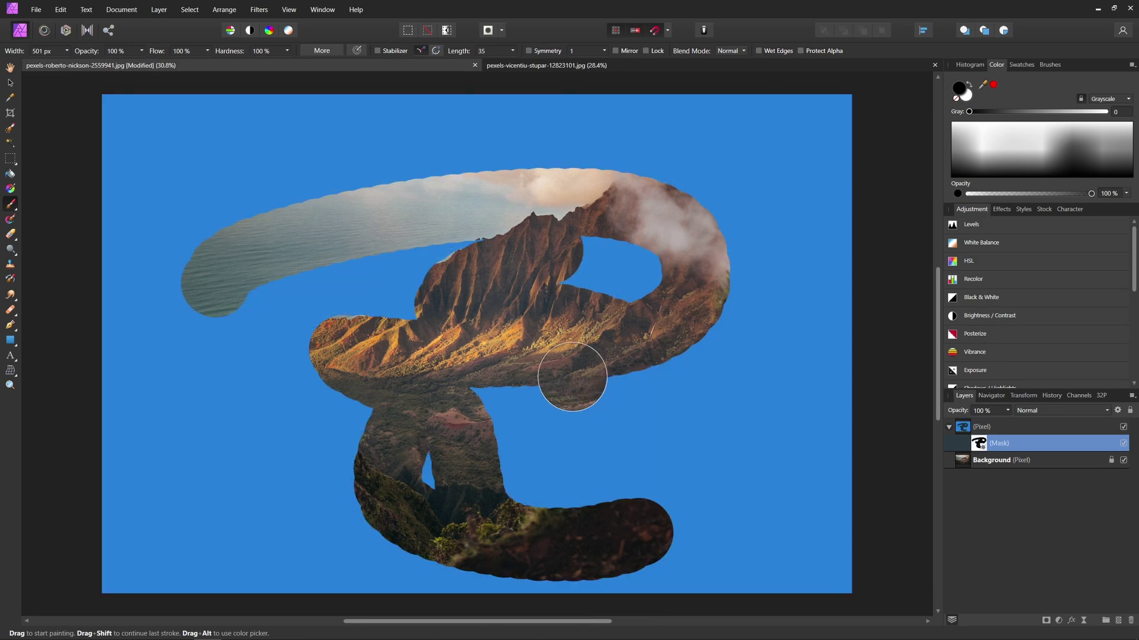
left_click(573, 376)
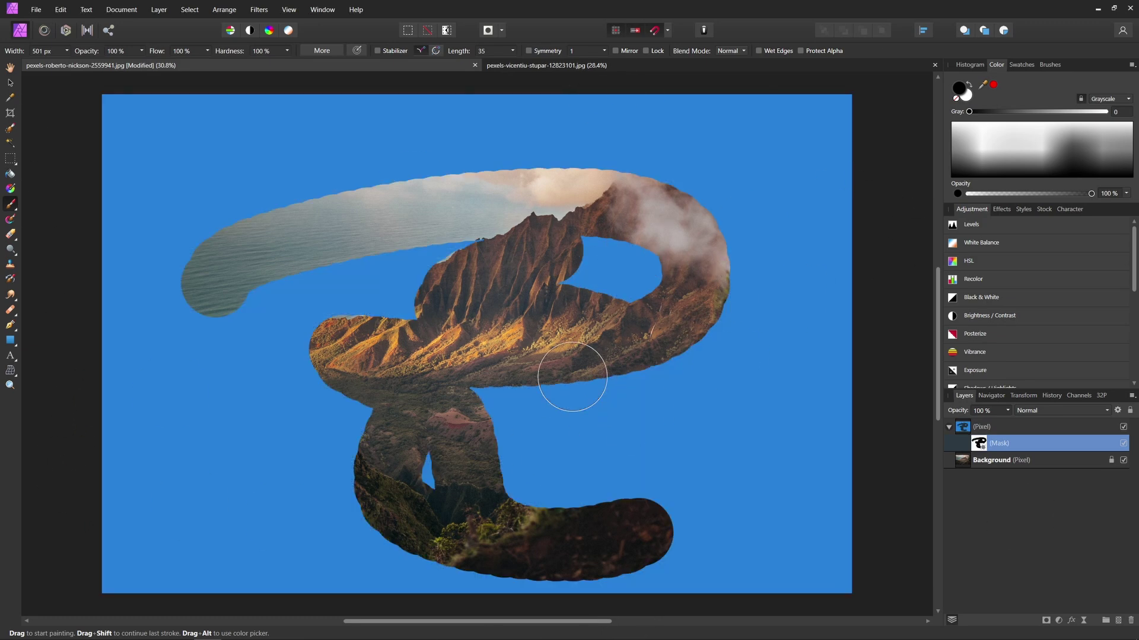
left_click(765, 336)
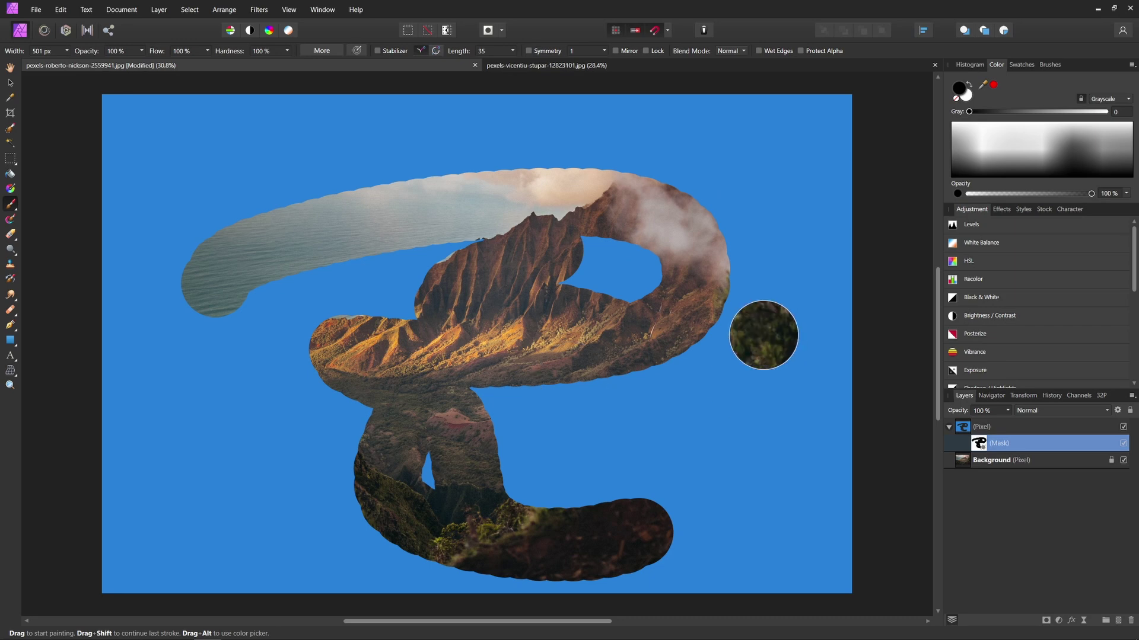
left_click(763, 329)
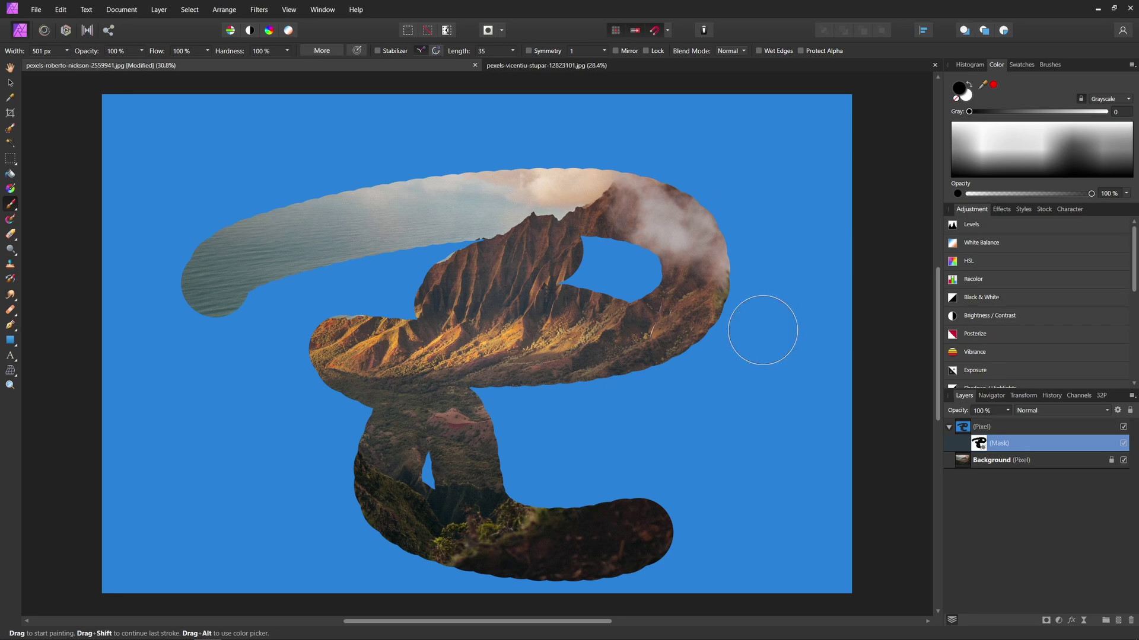
left_click(762, 330)
key("ctrl+z")
key("ctrl+i")
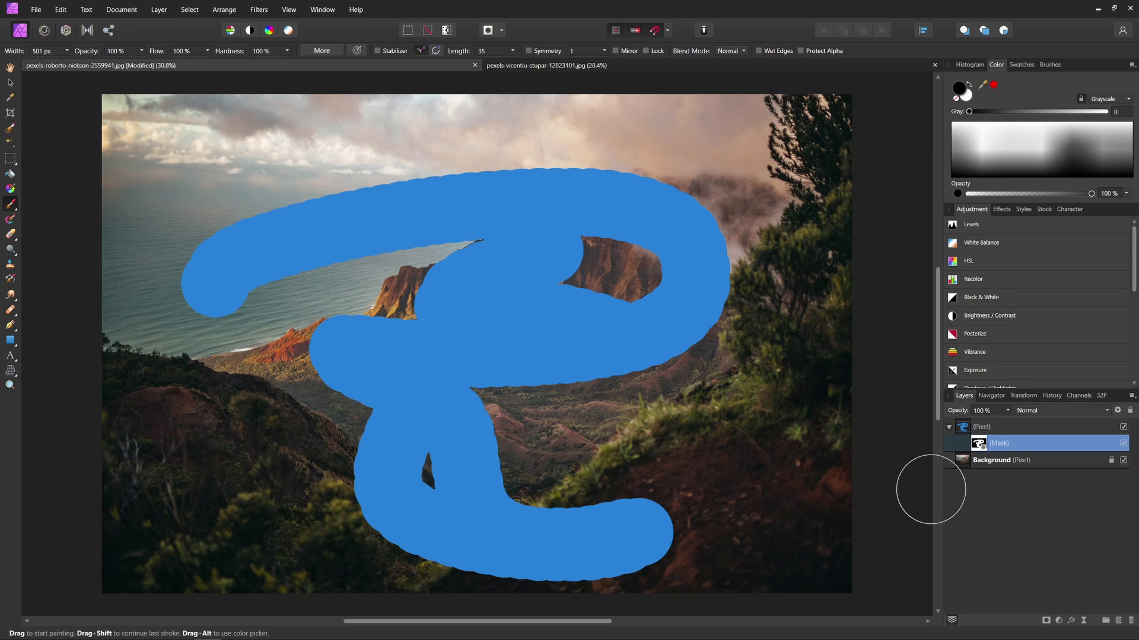
Apply a 50.3 px Gaussian Blur to the blue layer's mask.
left_click(257, 10)
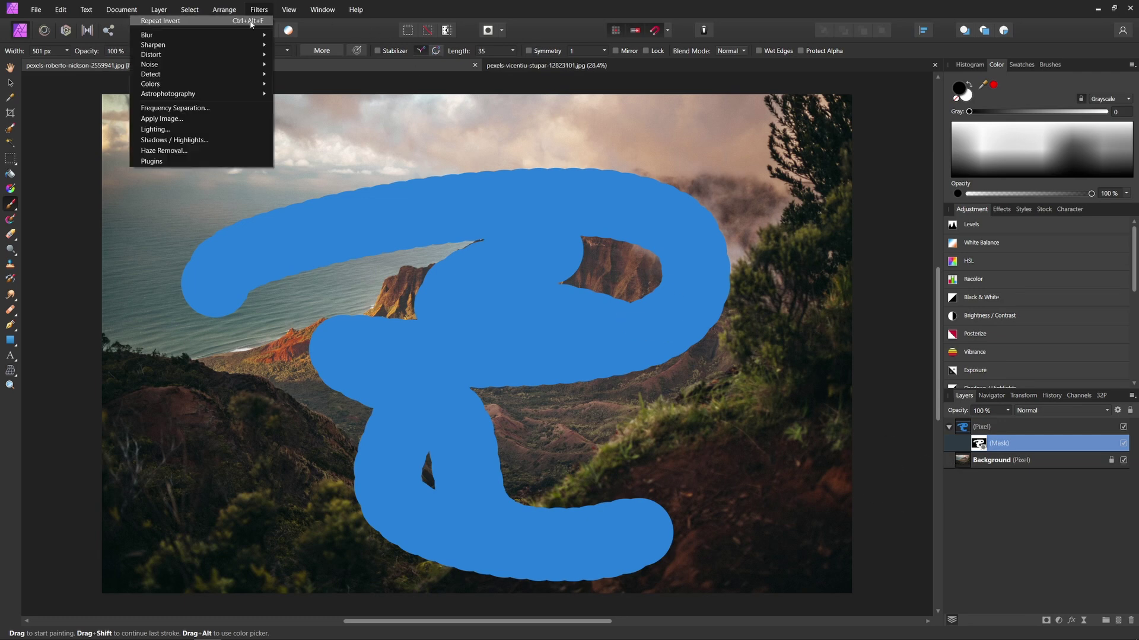
mouse_move(249, 35)
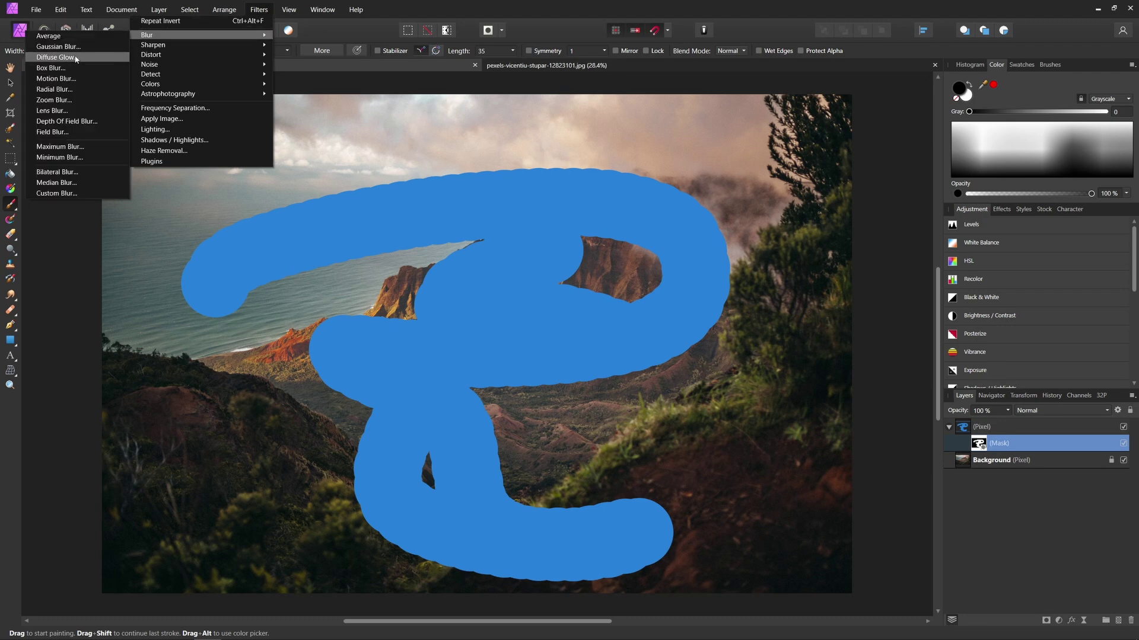
left_click(60, 46)
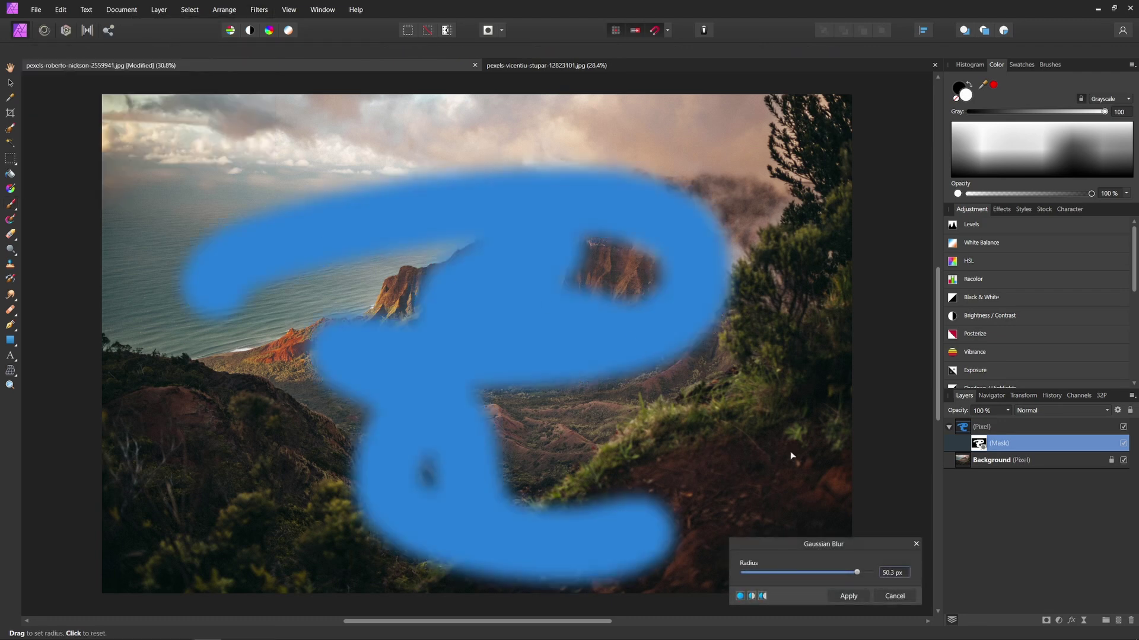
left_click(847, 597)
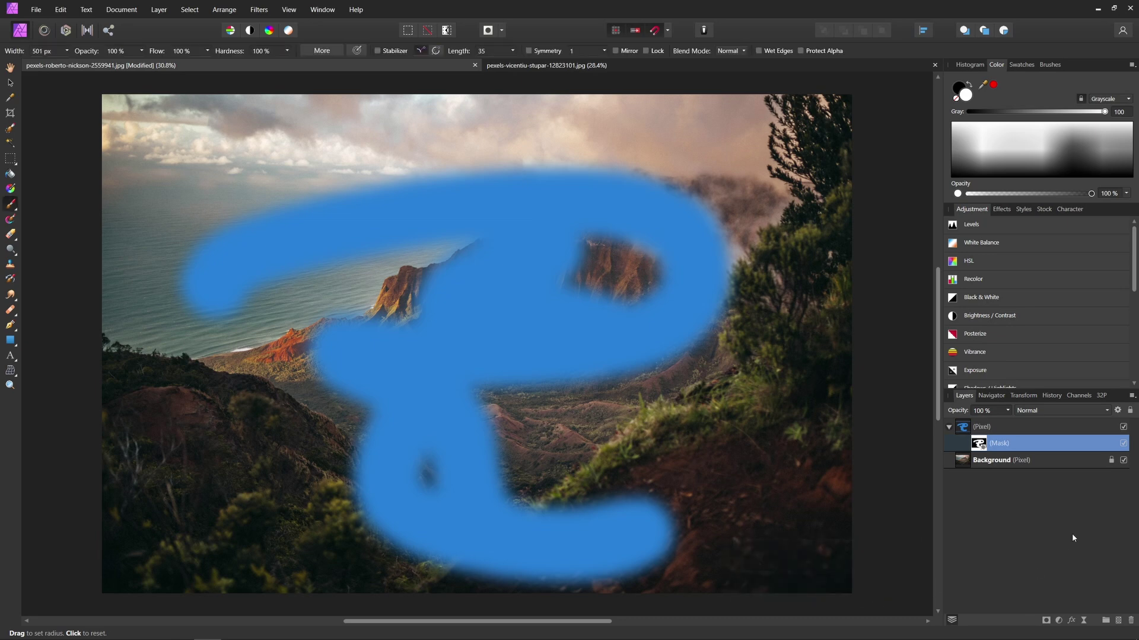
left_click(259, 10)
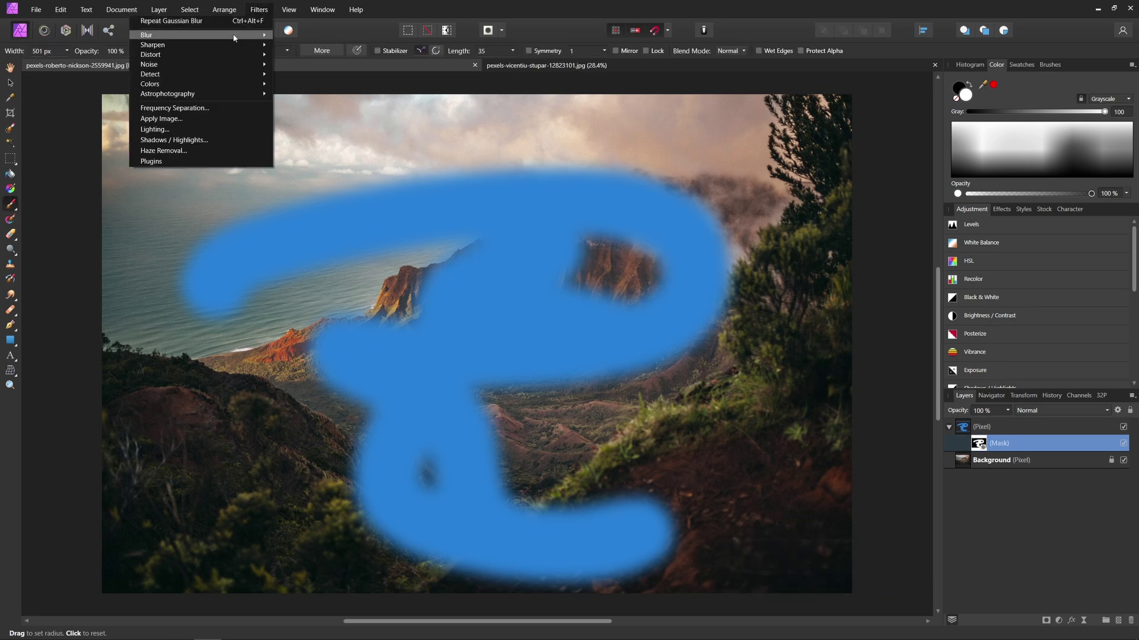
mouse_move(223, 45)
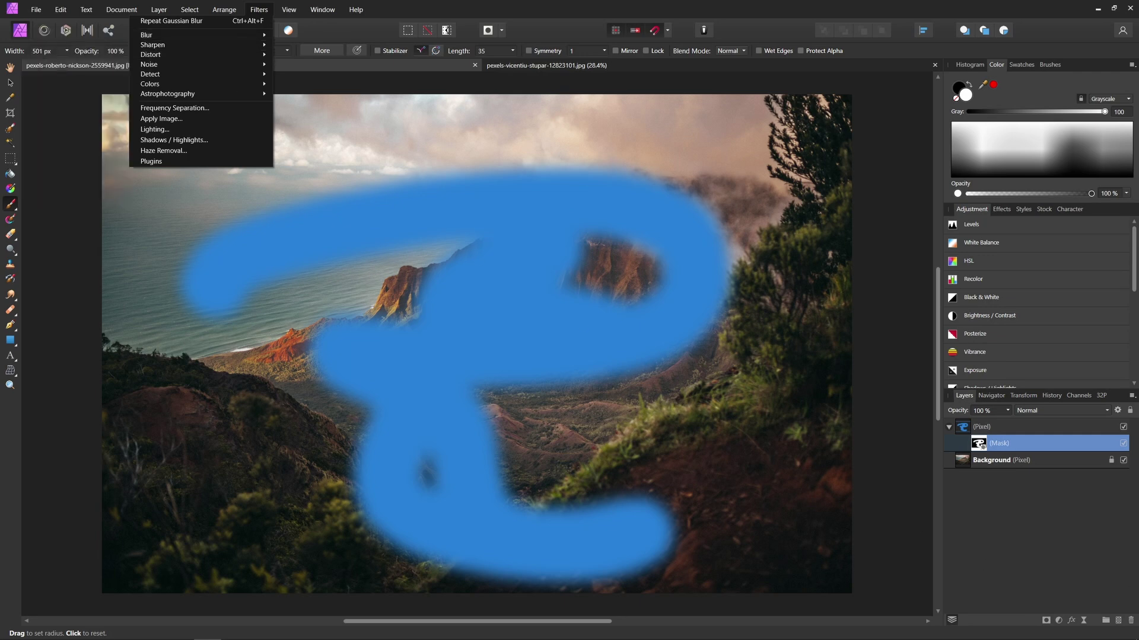
Dismiss the Filters menu without choosing a filter.
left_click(1044, 549)
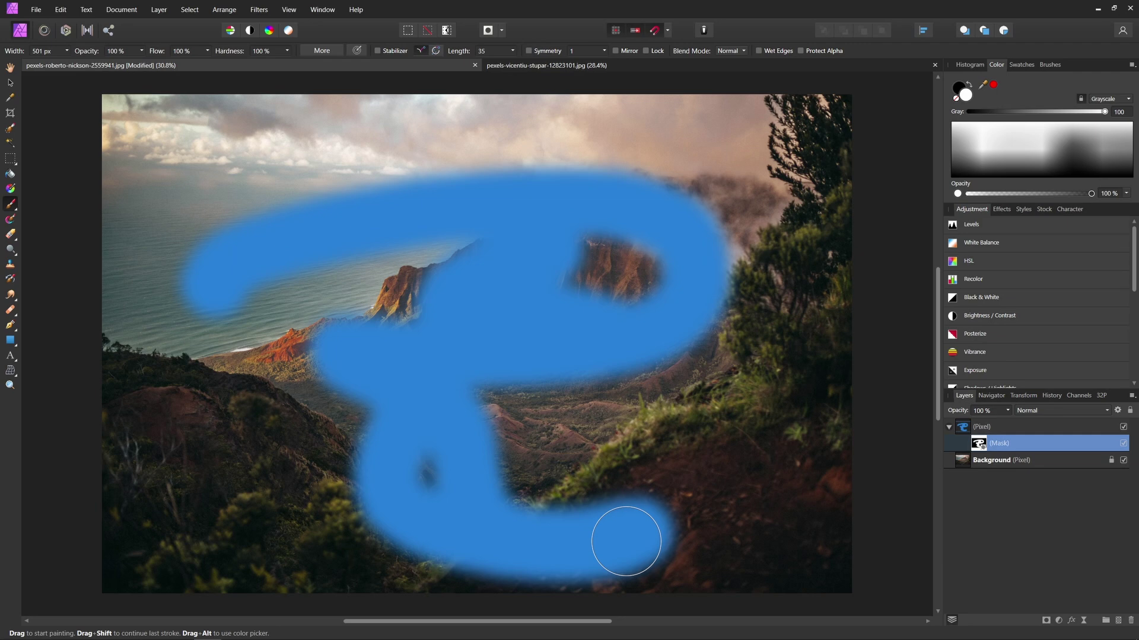
Switch to the portrait document and duplicate its Background layer with Ctrl+J.
left_click(539, 66)
key("h")
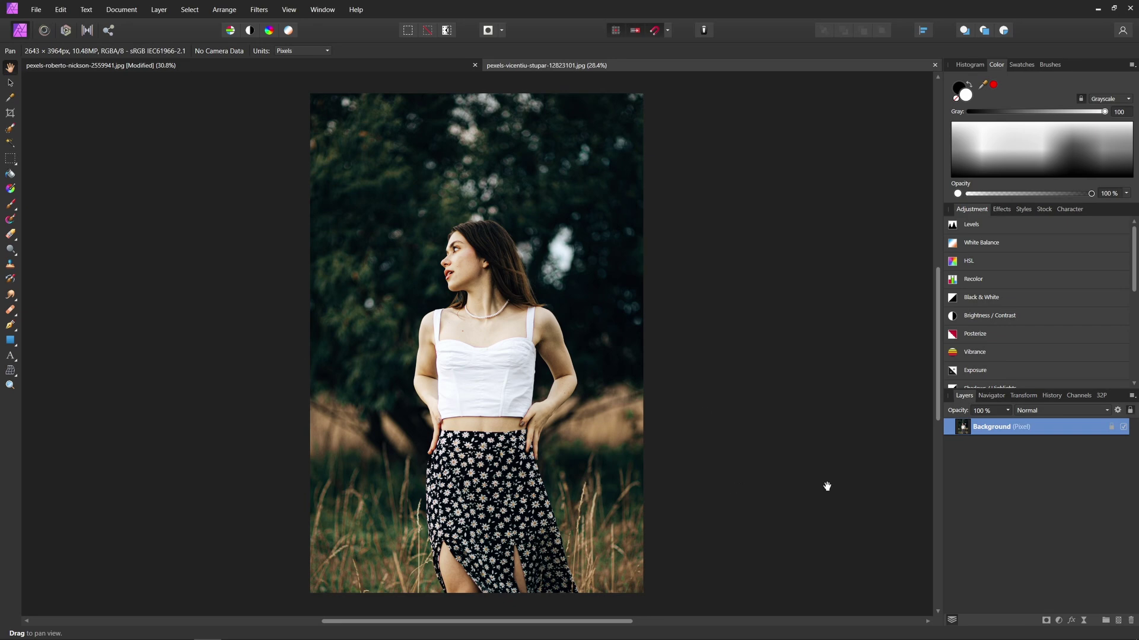
key("ctrl+j")
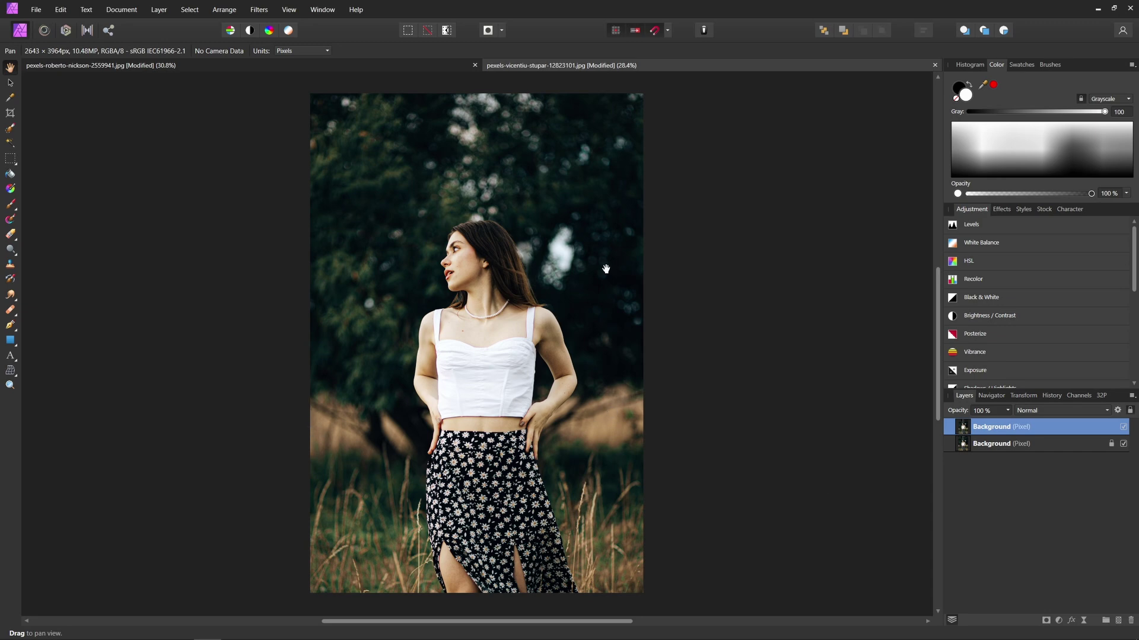
Hide the original Background and erase the copy's left side with a ~454 px Erase Brush.
left_click(10, 235)
key("bracketleft")
key("bracketleft")
key("bracketleft")
key("bracketleft")
key("bracketleft")
left_click(1123, 444)
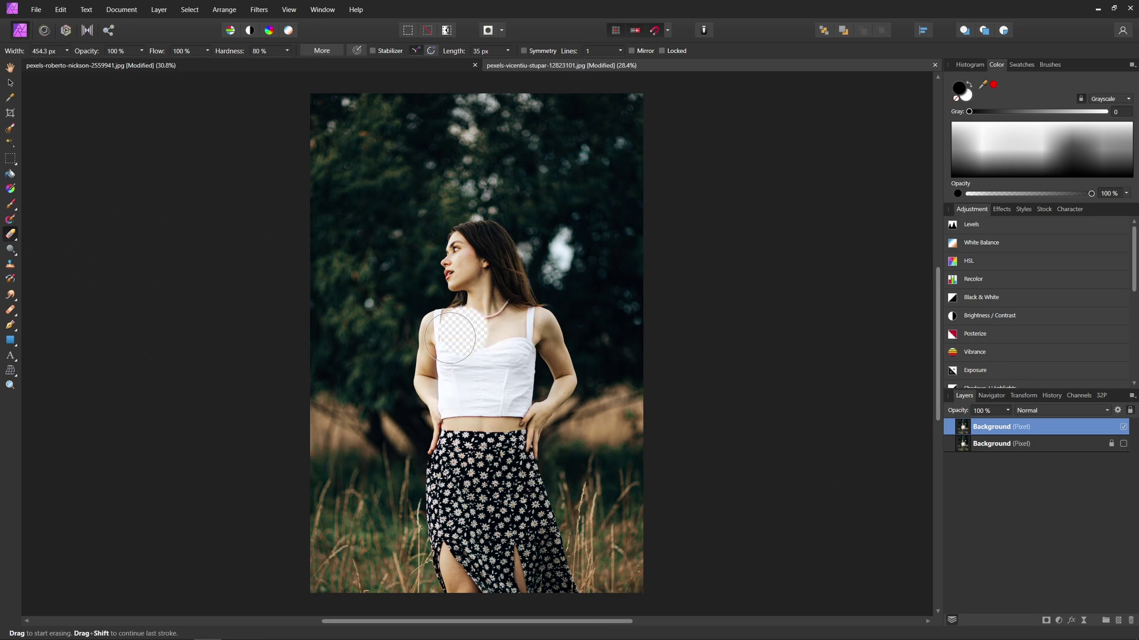
mouse_move(320, 587)
left_mouse_down()
mouse_move(292, 442)
mouse_move(312, 184)
mouse_move(329, 121)
mouse_move(522, 116)
mouse_move(459, 127)
mouse_move(497, 96)
mouse_move(482, 114)
mouse_move(451, 105)
mouse_move(409, 146)
mouse_move(331, 386)
mouse_move(383, 531)
mouse_move(395, 609)
mouse_move(349, 505)
mouse_move(355, 387)
mouse_move(390, 229)
mouse_move(443, 144)
mouse_move(531, 116)
mouse_move(609, 137)
mouse_move(582, 176)
mouse_move(585, 166)
mouse_move(579, 209)
mouse_move(622, 369)
mouse_move(646, 590)
mouse_move(617, 536)
mouse_move(606, 471)
mouse_move(587, 467)
mouse_move(629, 345)
mouse_move(608, 161)
mouse_move(584, 250)
mouse_move(554, 211)
mouse_move(488, 176)
mouse_move(418, 210)
mouse_move(376, 383)
mouse_move(382, 545)
left_mouse_up()
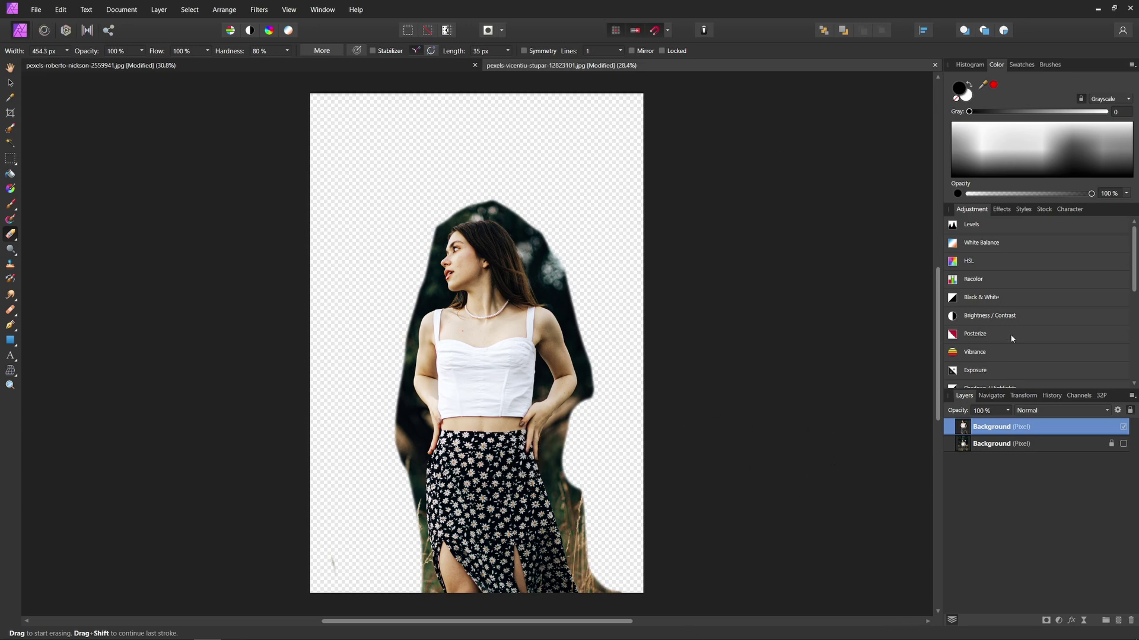
Add Black & White, HSL Shift and default White Balance preset adjustment layers.
left_click(1001, 297)
left_click(1001, 356)
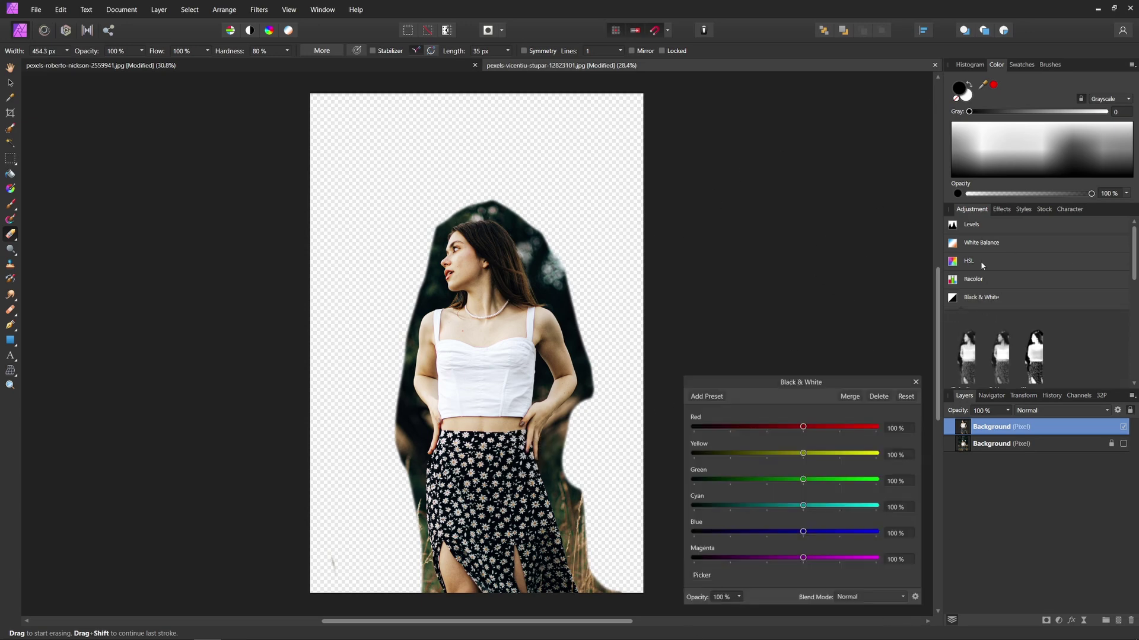
left_click(969, 264)
left_click(967, 314)
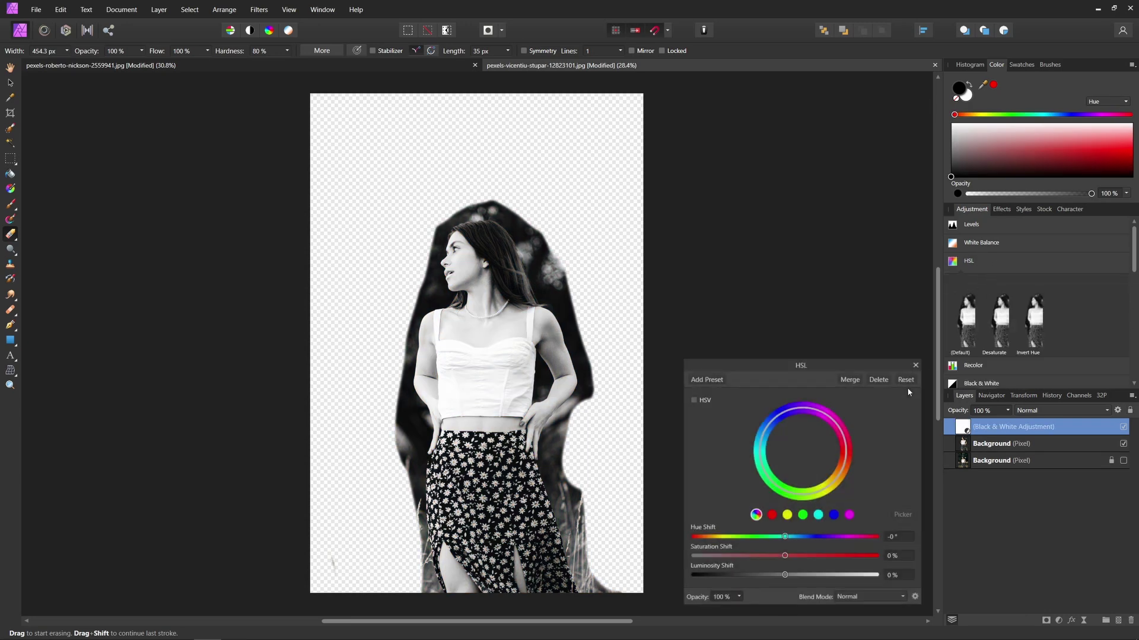
left_click(916, 364)
left_click(981, 243)
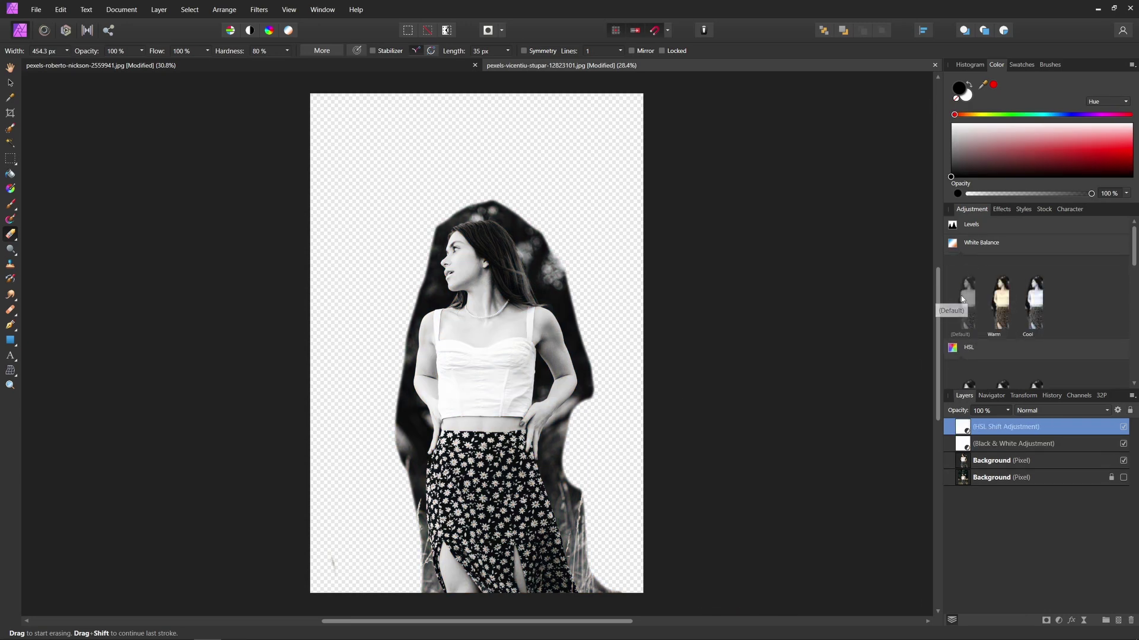
left_click(967, 302)
left_click(916, 490)
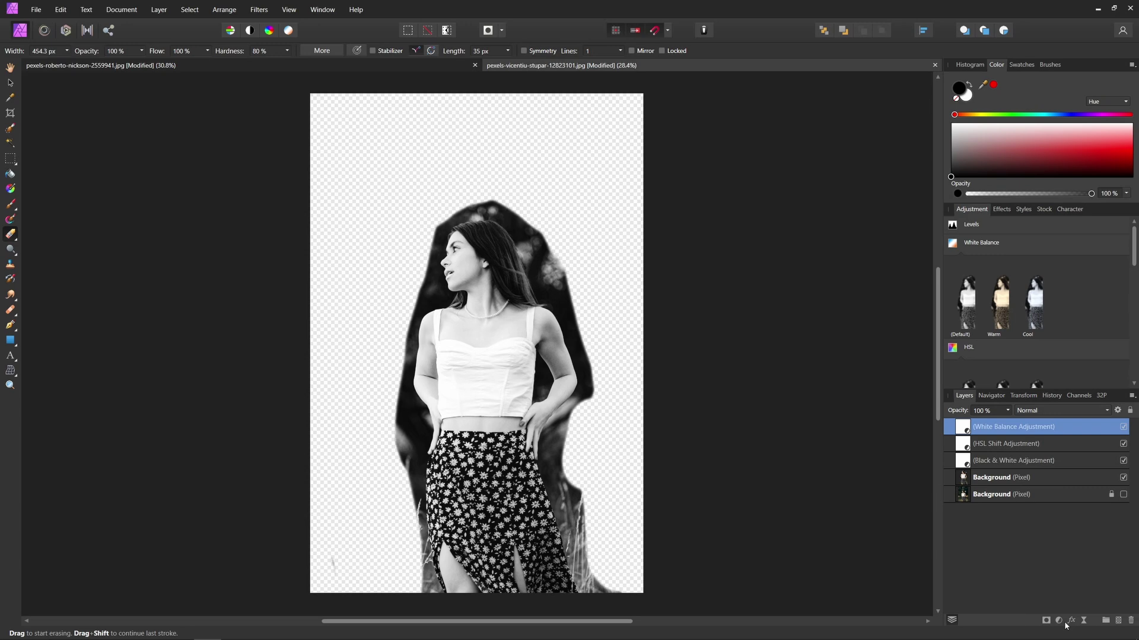
Delete the cut-out Background copy, show the original Background, and select the adjustment layers.
left_click(1008, 477)
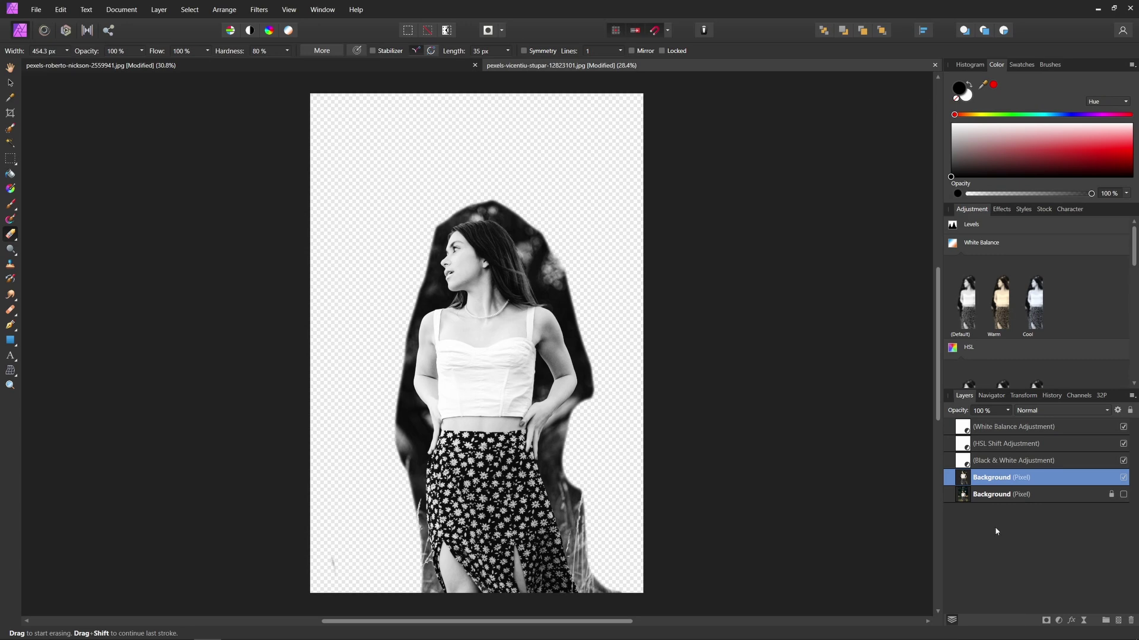
key("Delete")
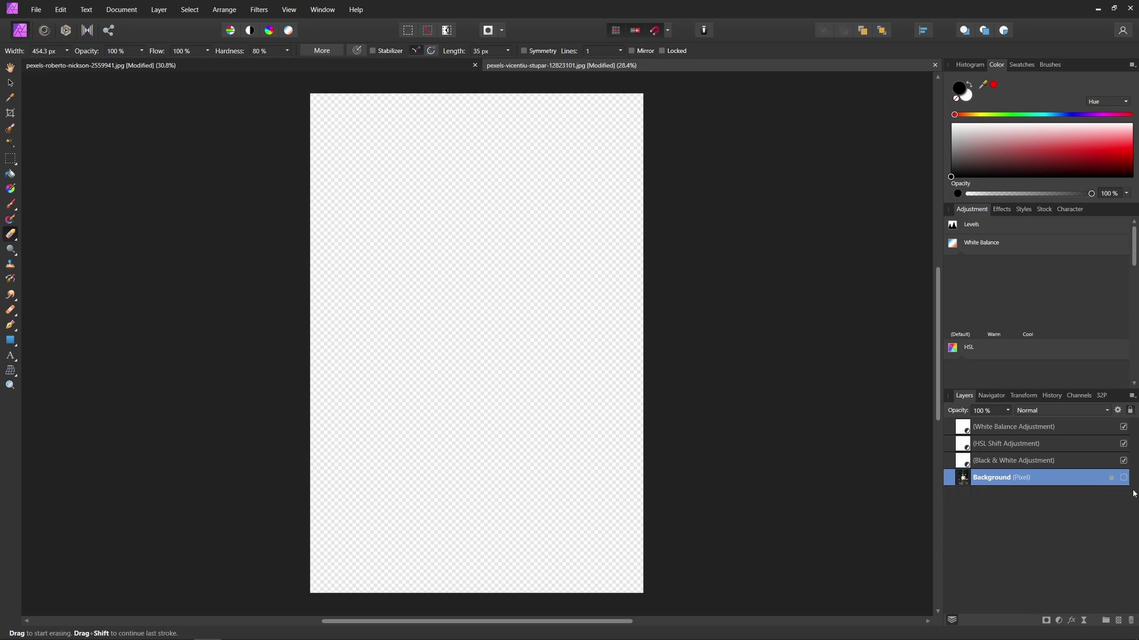
left_click(1123, 477)
left_click(1005, 461)
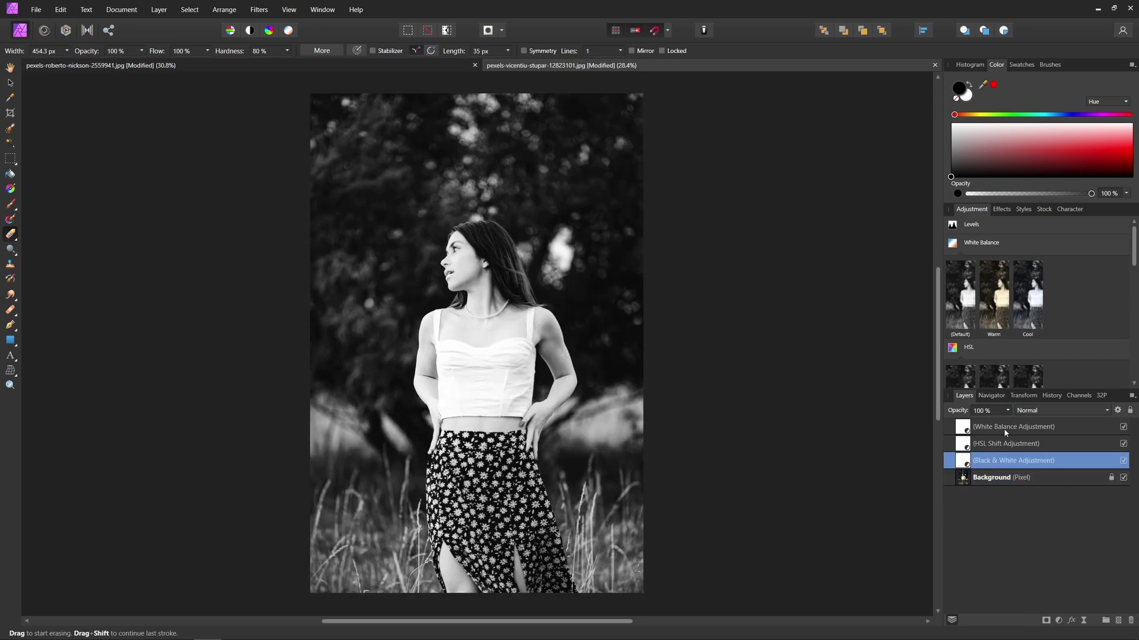
left_click(1004, 429, "shift")
Delete the three adjustment layers, add a mask to Background, and pick a black brush.
key("Delete")
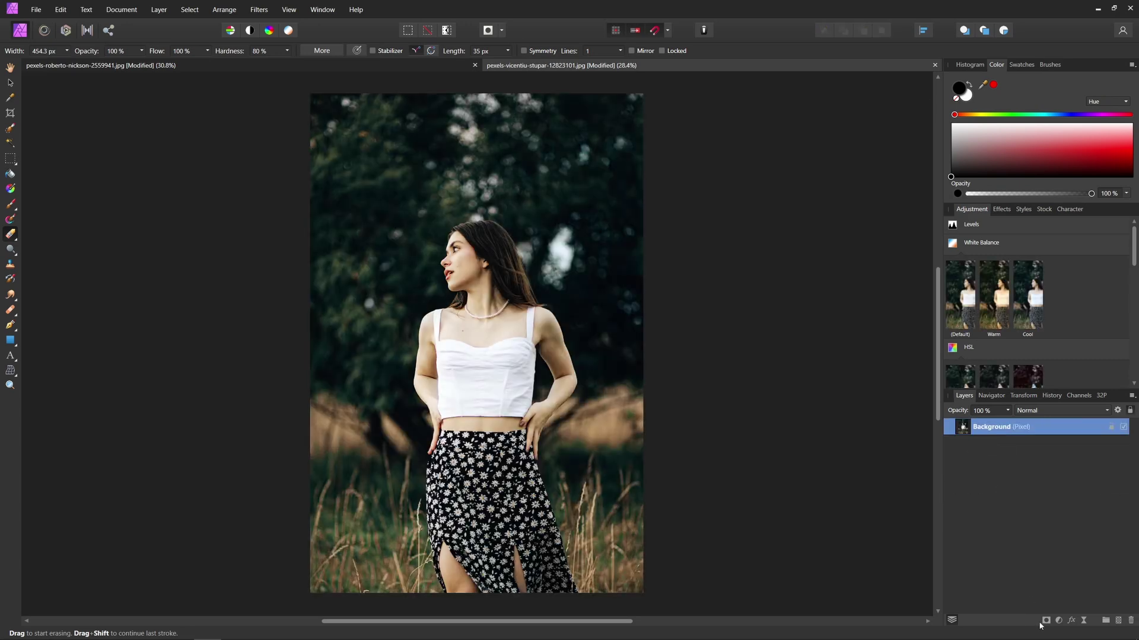
left_click(1046, 623)
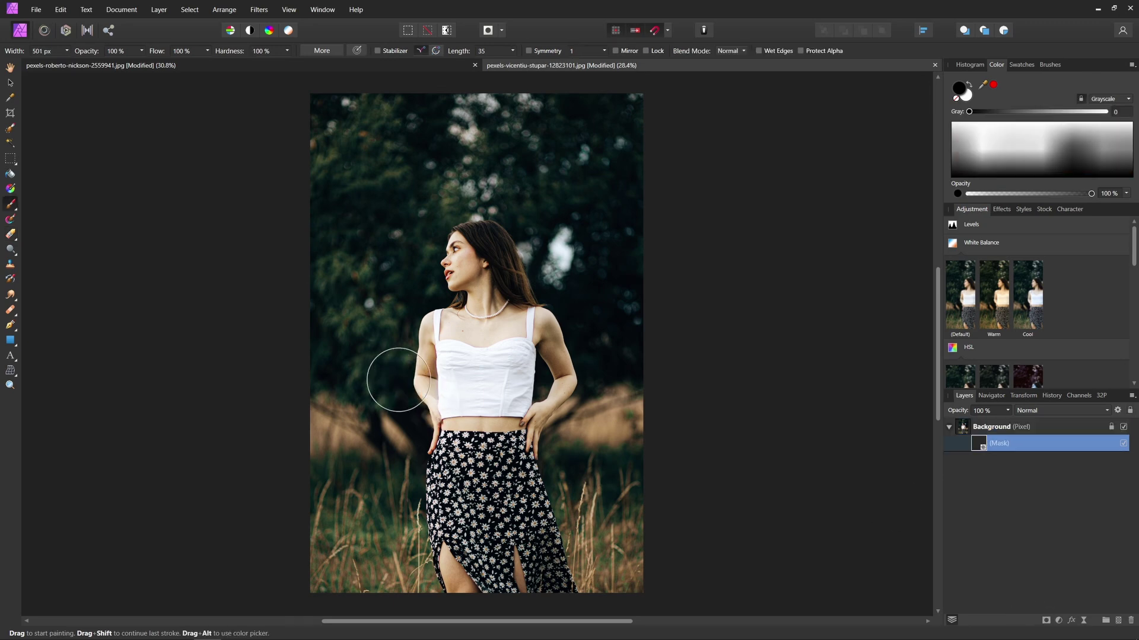
key("b")
key("ctrl+i")
With a 0% hardness, roughly 1007 px brush, softly hide the photo's lower-left corner.
left_click(287, 51)
left_click_drag(289, 63, 209, 62)
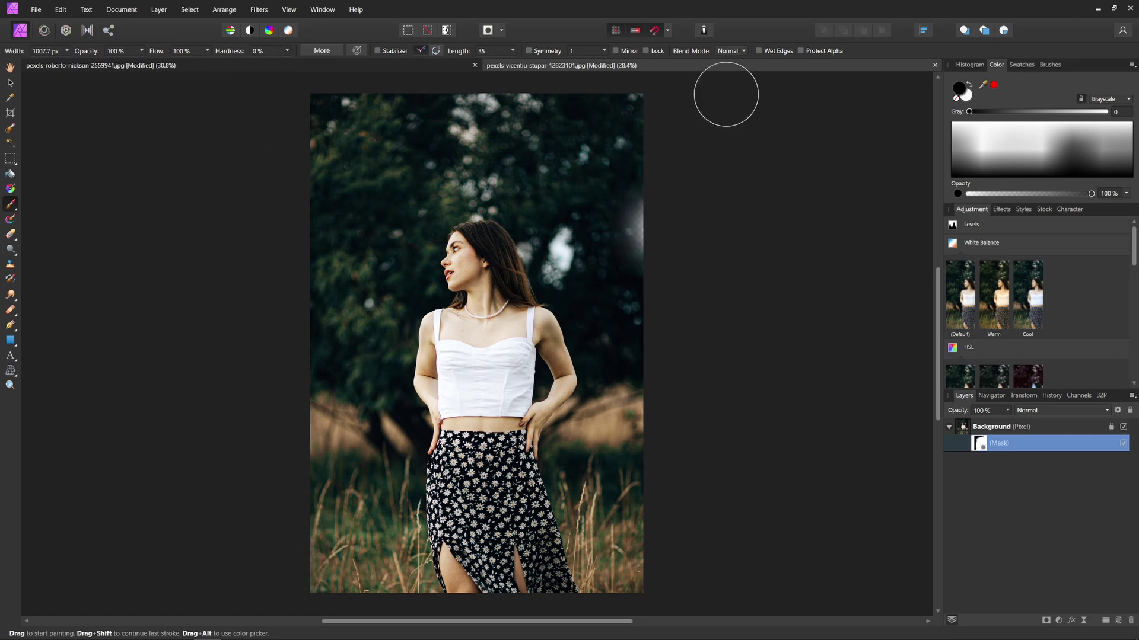
key("bracketright")
key("bracketright")
mouse_move(315, 602)
left_mouse_down()
mouse_move(307, 543)
mouse_move(326, 118)
mouse_move(351, 105)
mouse_move(459, 91)
mouse_move(535, 115)
mouse_move(606, 236)
mouse_move(667, 306)
mouse_move(644, 438)
mouse_move(650, 530)
mouse_move(656, 497)
mouse_move(631, 483)
mouse_move(602, 494)
mouse_move(619, 297)
mouse_move(587, 191)
mouse_move(440, 108)
mouse_move(361, 264)
mouse_move(336, 543)
mouse_move(371, 583)
mouse_move(372, 492)
mouse_move(351, 433)
mouse_move(361, 296)
mouse_move(394, 177)
left_mouse_up()
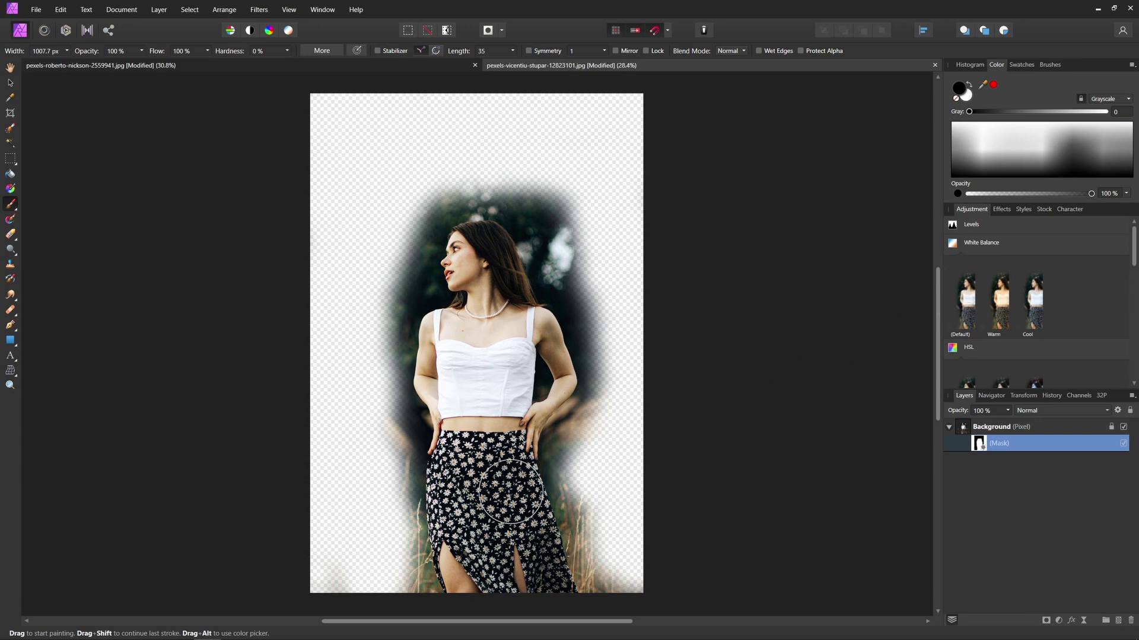
Add default White Balance, HSL Shift and Levels adjustment layers, then make white the painting colour.
left_click(967, 302)
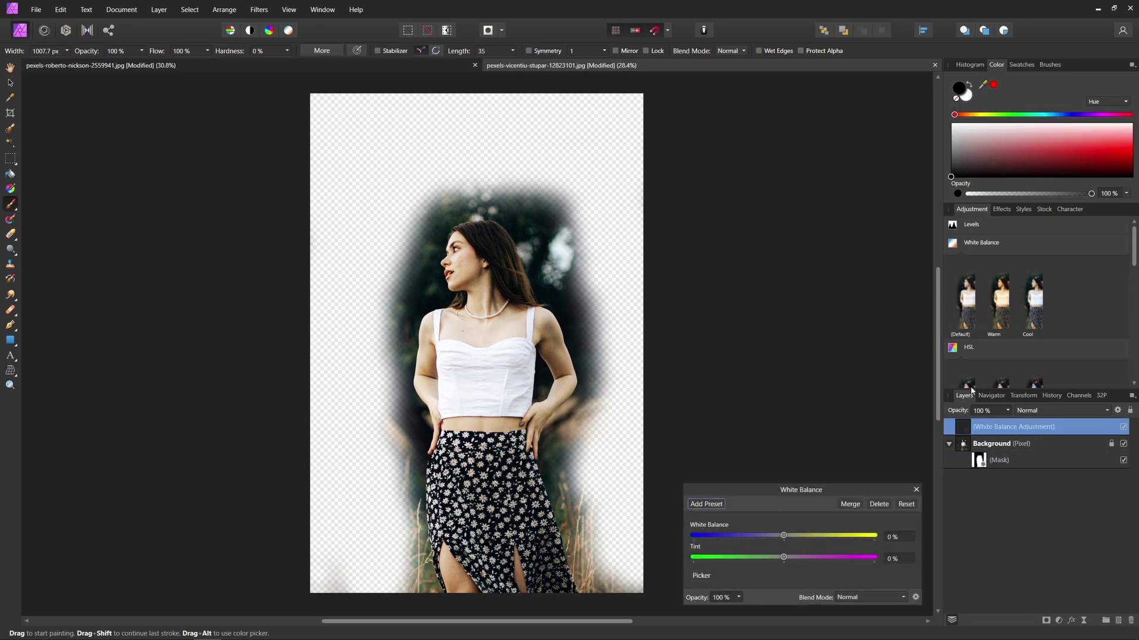
left_click(968, 386)
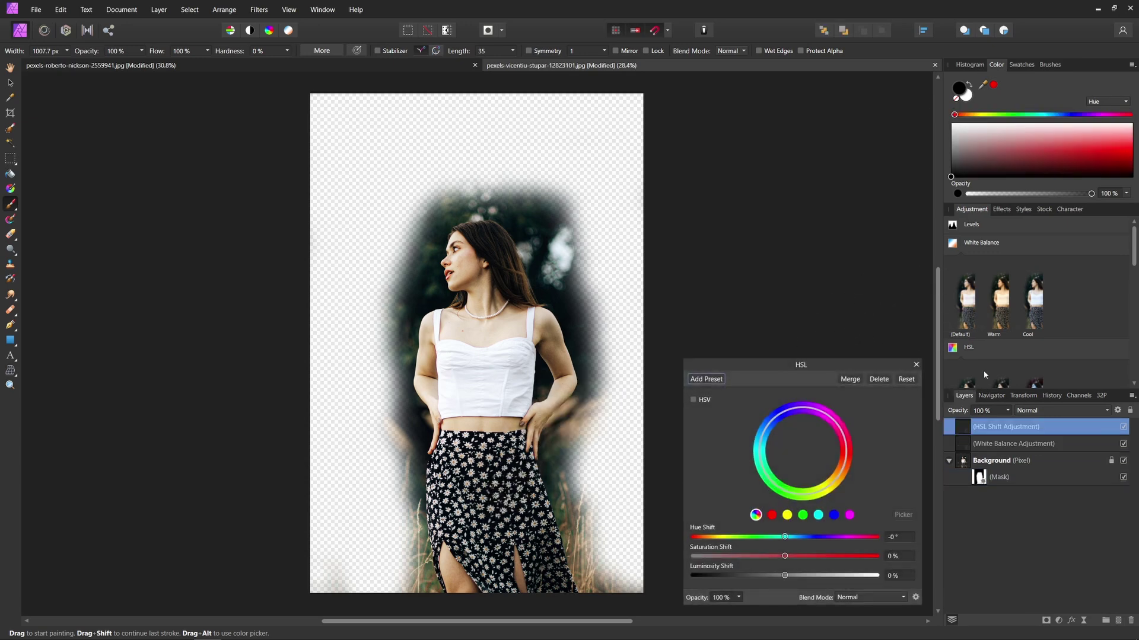
left_click(972, 224)
left_click(967, 274)
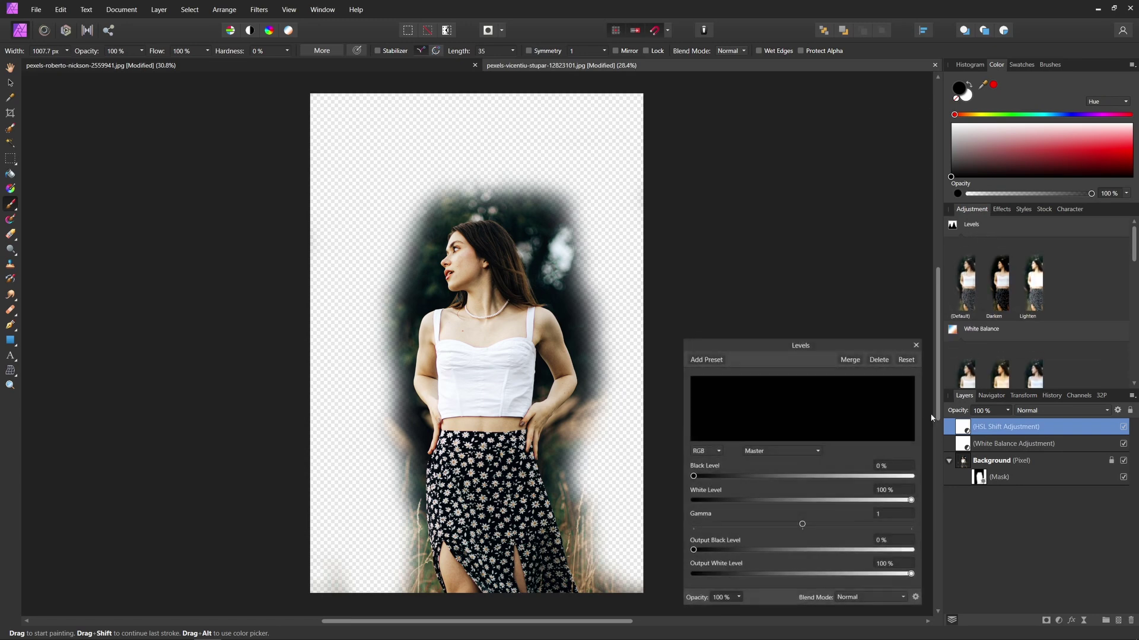
left_click(917, 345)
key("x")
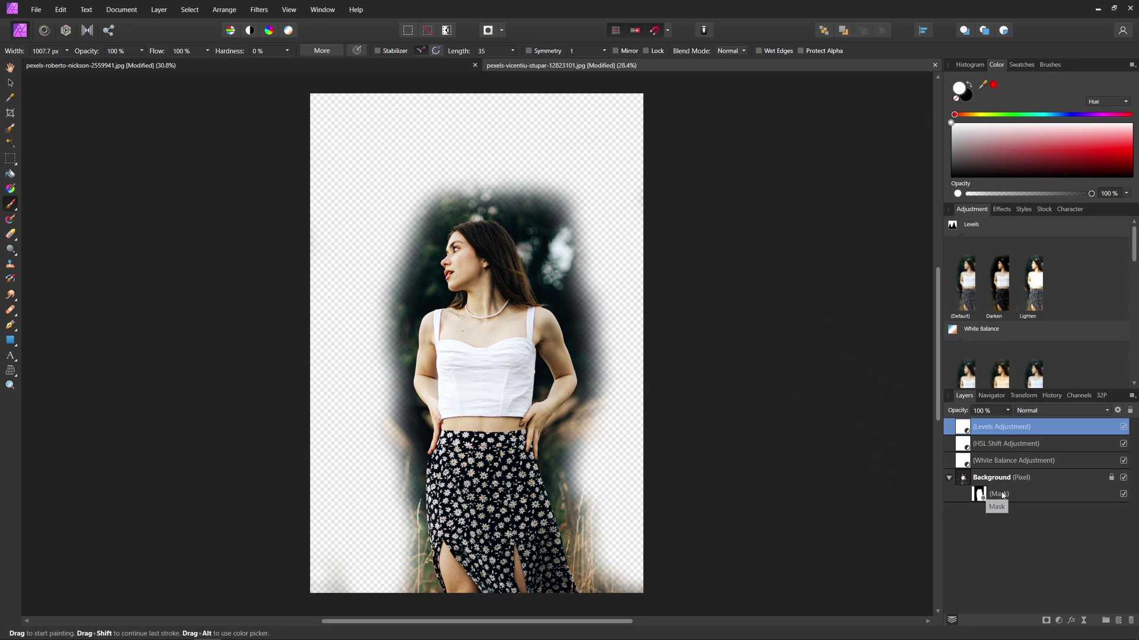
Paint white on the Background layer's mask to bring back more of the portrait.
left_click(967, 500)
left_click(979, 498)
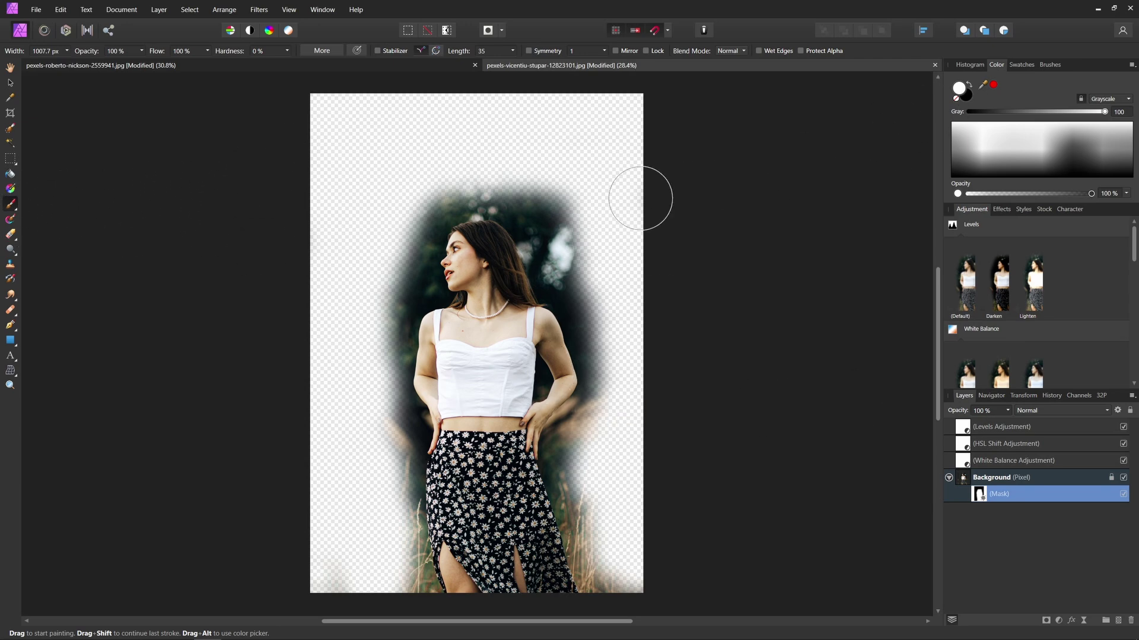
mouse_move(570, 217)
left_mouse_down()
mouse_move(598, 207)
mouse_move(432, 127)
mouse_move(339, 115)
mouse_move(373, 178)
mouse_move(348, 193)
mouse_move(315, 509)
mouse_move(348, 390)
left_mouse_up()
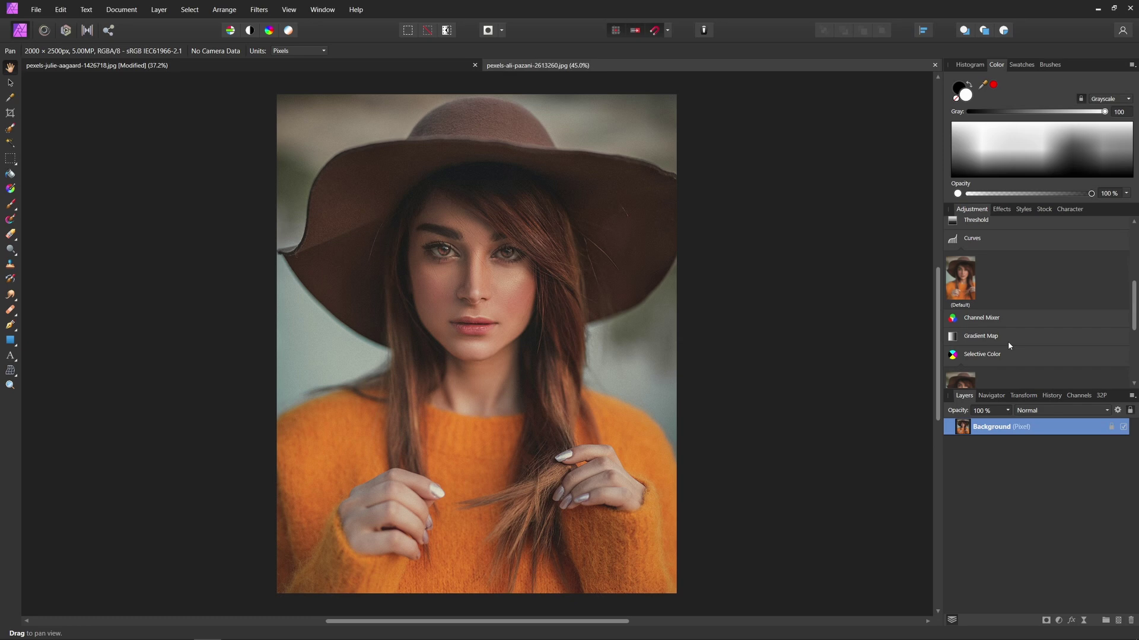
Add a Curves layer with its midpoint raised to brighten, then invert its mask to hide it.
left_click(969, 286)
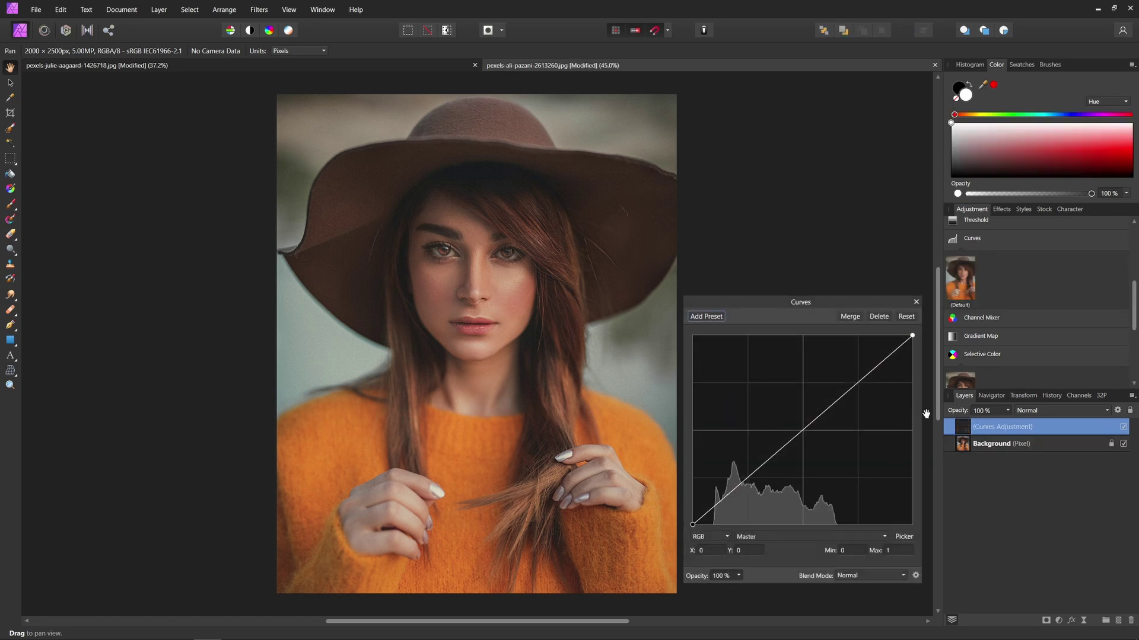
left_click_drag(803, 429, 776, 405)
left_click(916, 302)
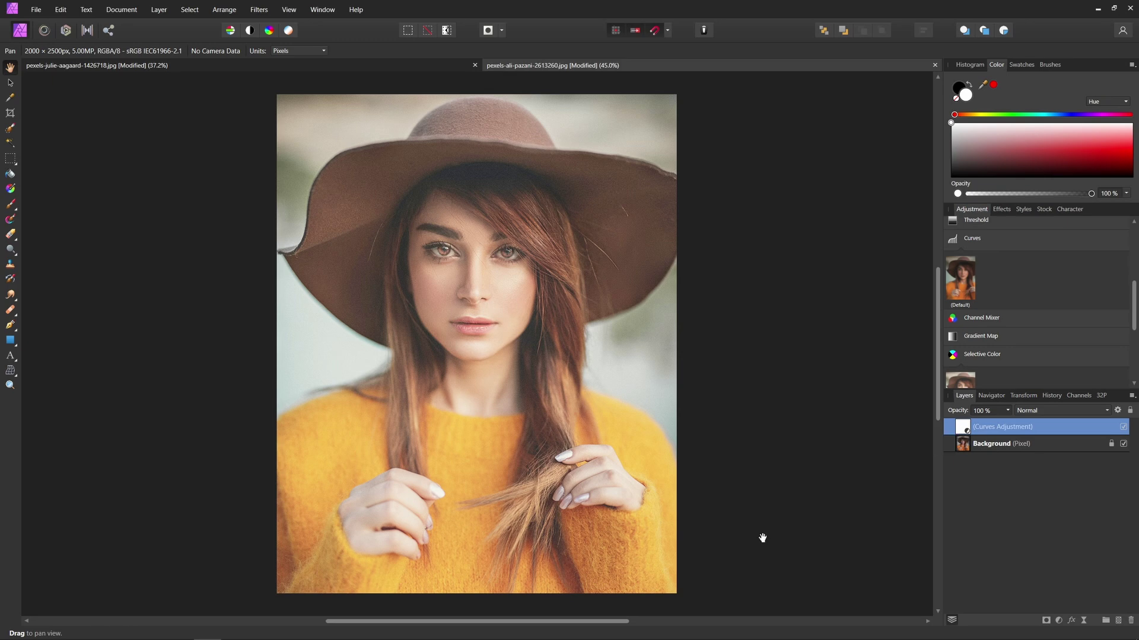
key("ctrl+i")
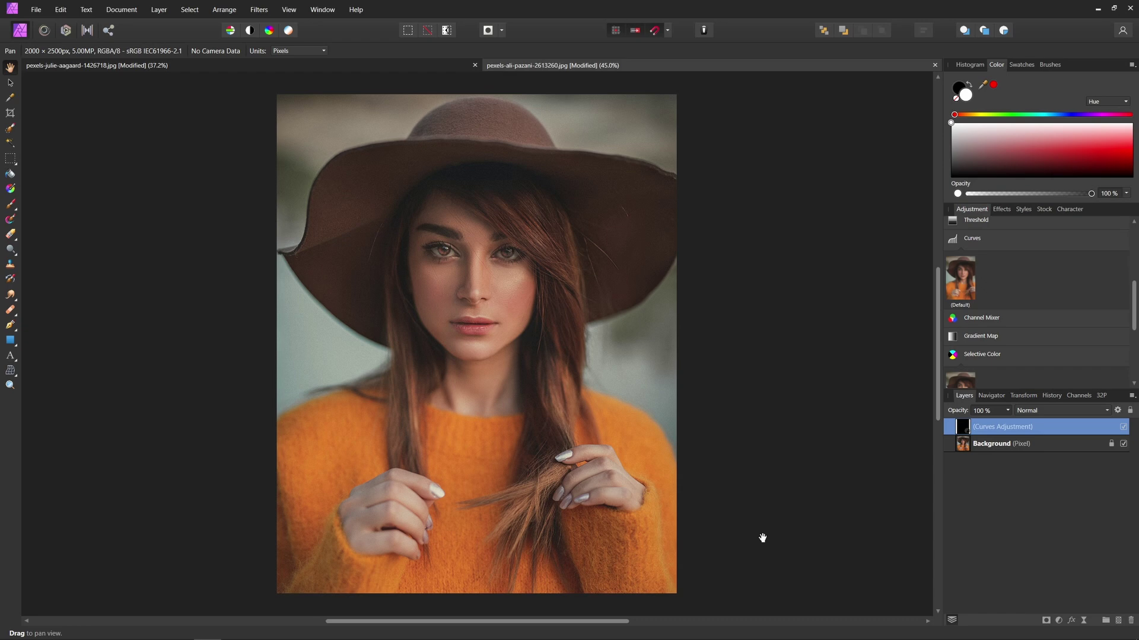
Set up a smaller, fully soft brush at 0% hardness and zoom in on the eyes.
key("b")
key("x")
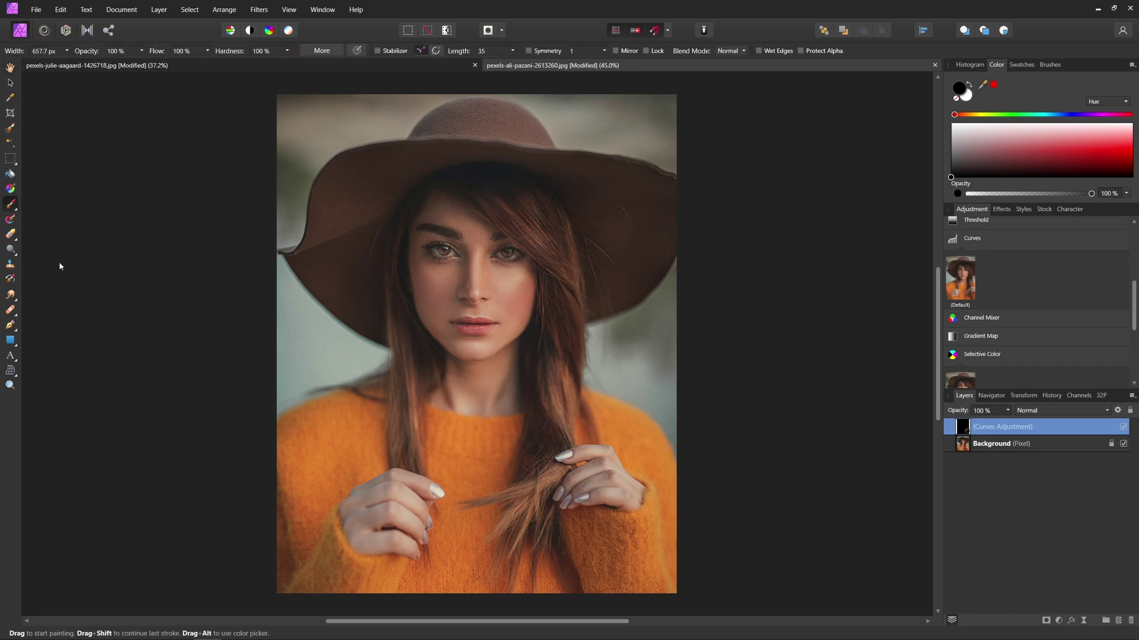
key("bracketleft")
key("bracketleft")
key("bracketleft")
key("bracketleft")
key("bracketleft")
key("bracketleft")
key("bracketleft")
scroll(448, 239, "up", 5)
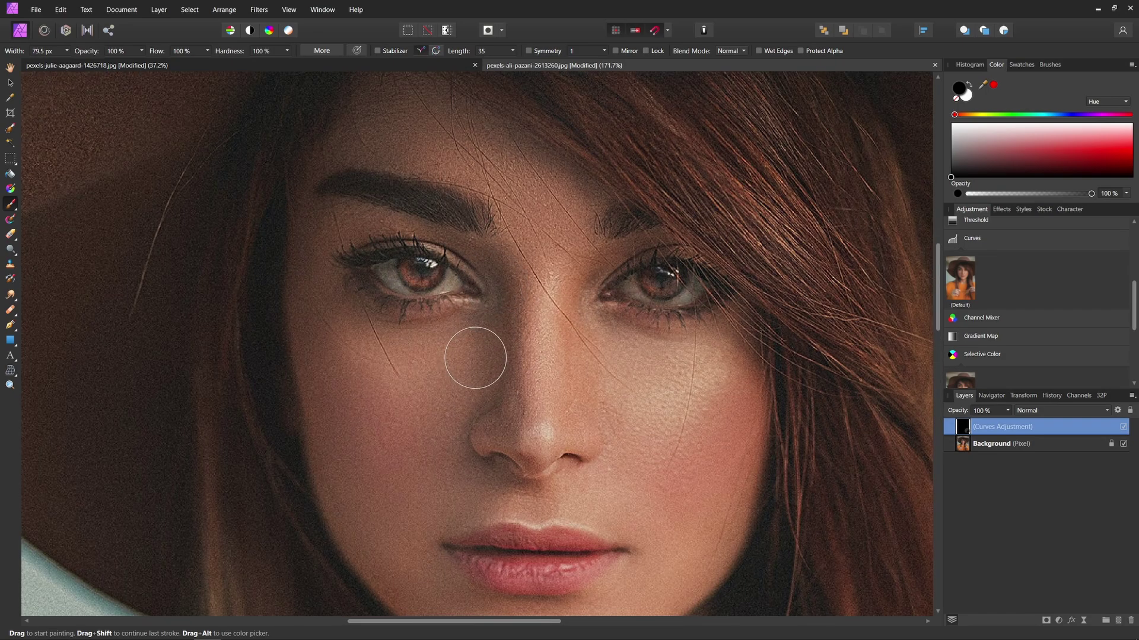
left_click(288, 51)
left_click_drag(293, 67, 209, 63)
Paint white over both irises on the Curves mask, undoing a stray stroke, then fit the photo to the window.
key("x")
mouse_move(498, 307)
left_mouse_down()
mouse_move(483, 417)
mouse_move(456, 441)
mouse_move(498, 468)
left_mouse_up()
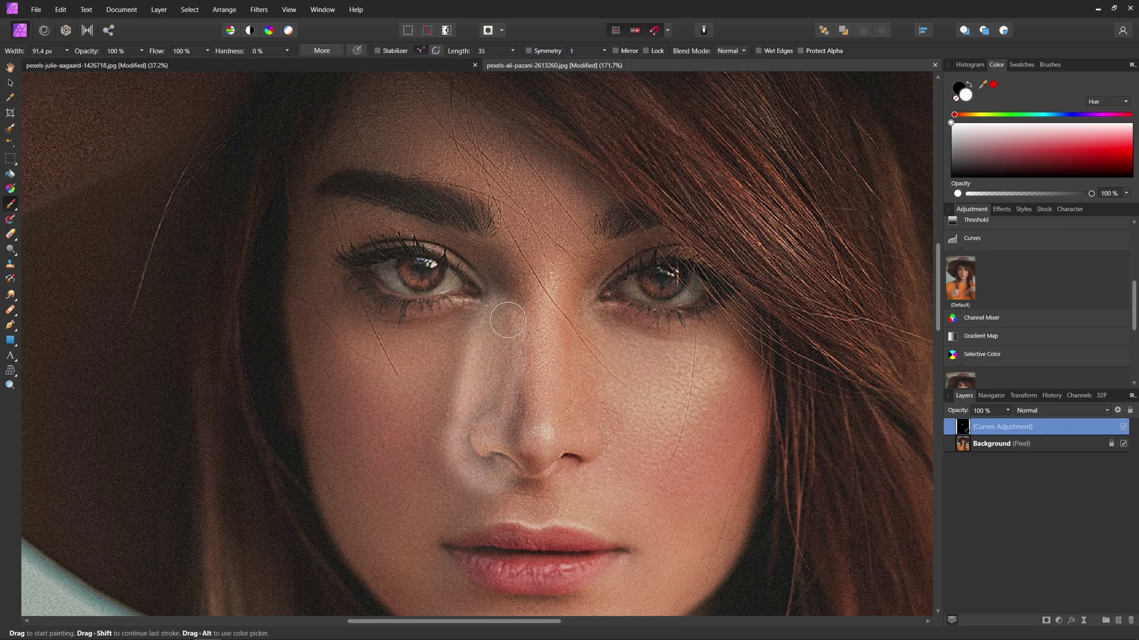
mouse_move(418, 264)
left_mouse_down()
mouse_move(432, 282)
mouse_move(426, 270)
mouse_move(415, 285)
mouse_move(439, 270)
left_mouse_up()
key("ctrl+z")
key("bracketleft")
key("bracketleft")
key("bracketleft")
key("bracketleft")
key("bracketleft")
mouse_move(648, 271)
left_mouse_down()
mouse_move(659, 291)
mouse_move(678, 281)
left_mouse_up()
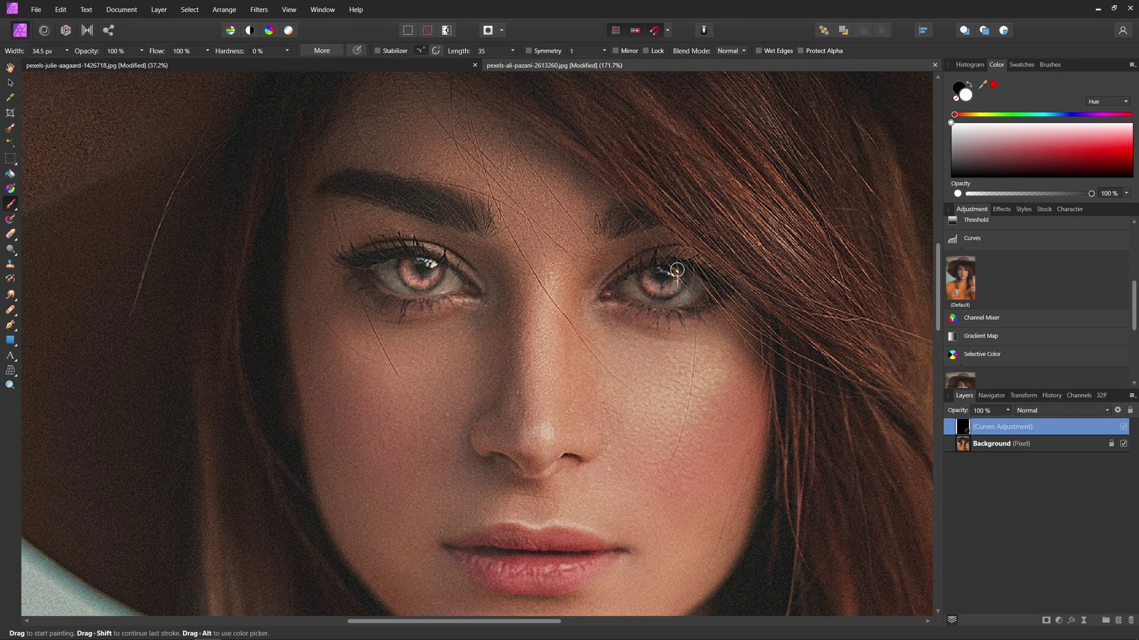
key("ctrl+0")
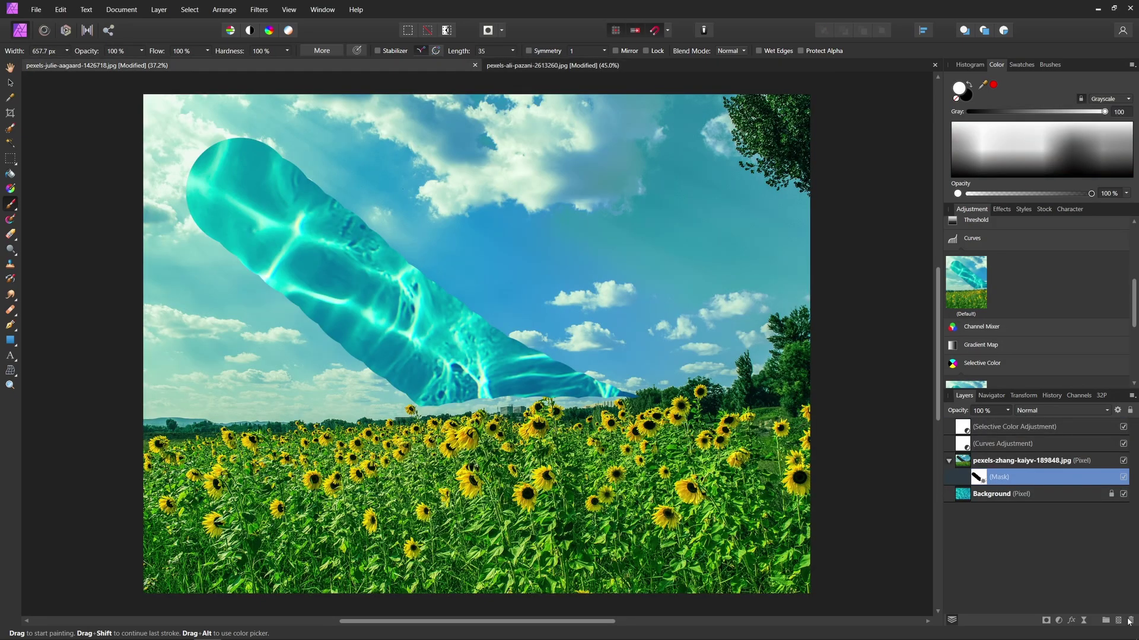
In the sunflower document, remove the old adjustments and add a Curves layer with a raised midpoint.
left_click(1130, 620)
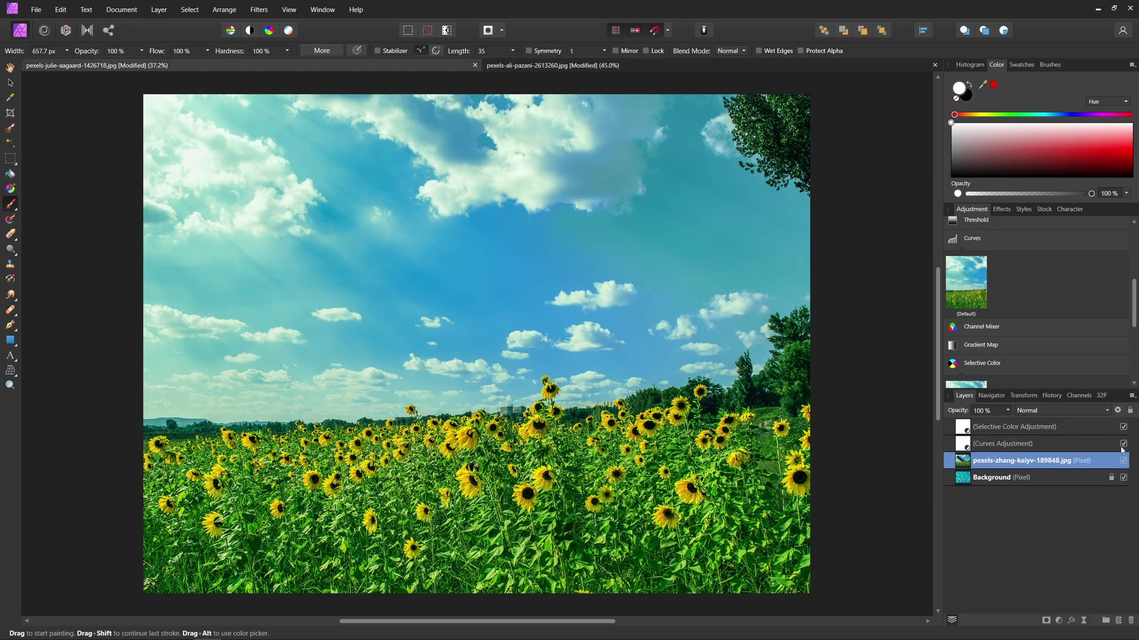
key("ctrl+z")
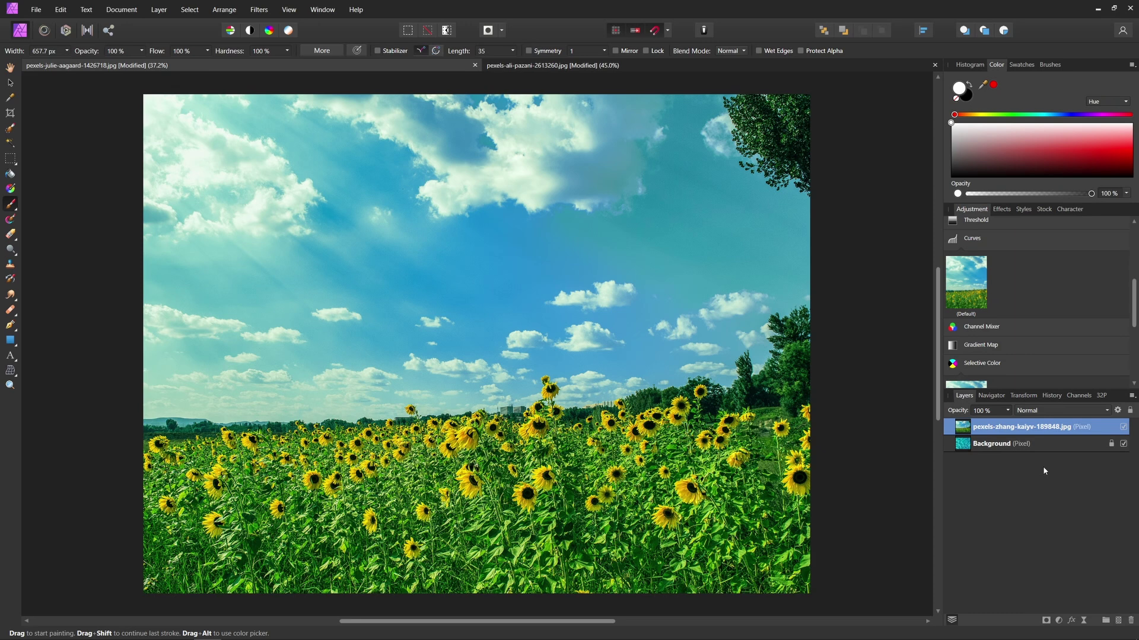
left_click(967, 283)
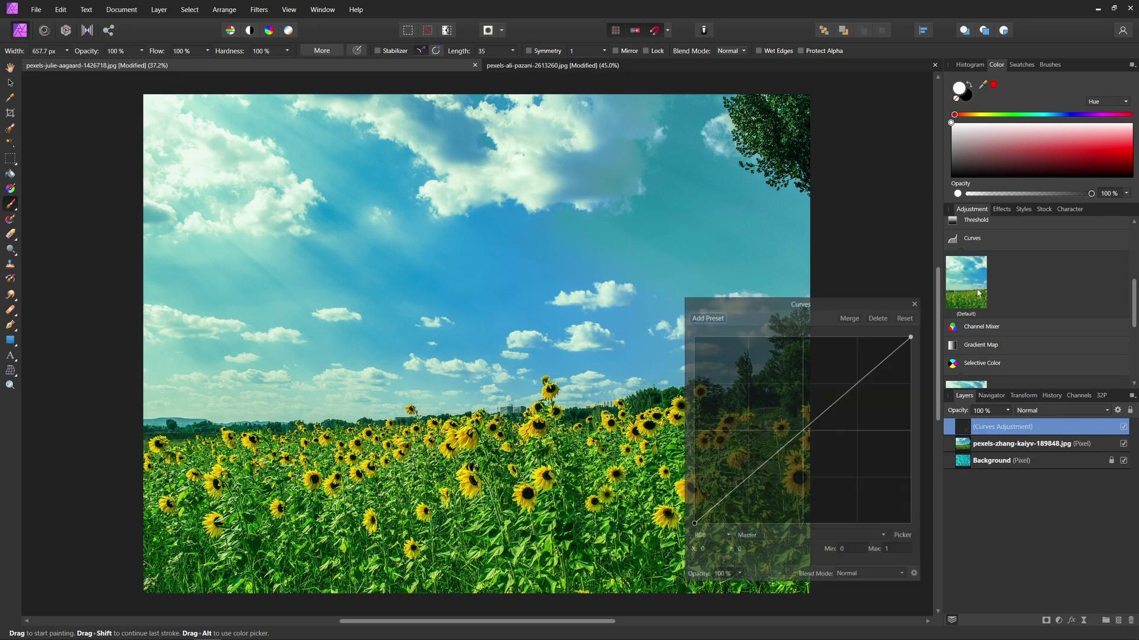
left_click(802, 429)
left_click_drag(801, 428, 769, 399)
left_click(917, 302)
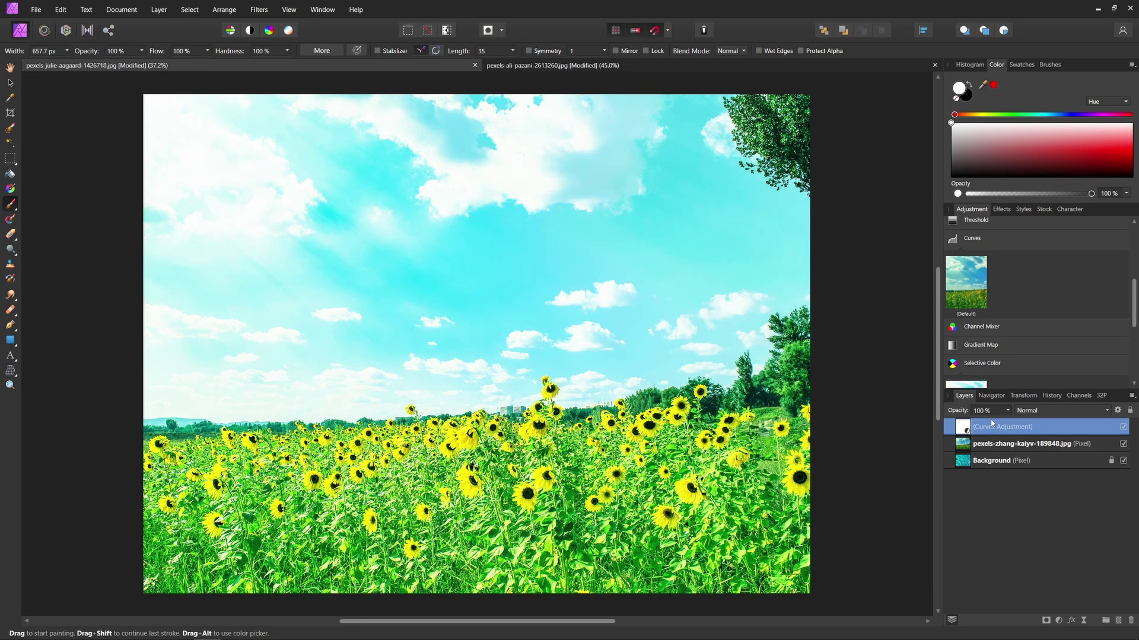
Mask the sunflower layer, paint black down its right side to reveal the pool, then hide Curves.
left_click(1061, 443)
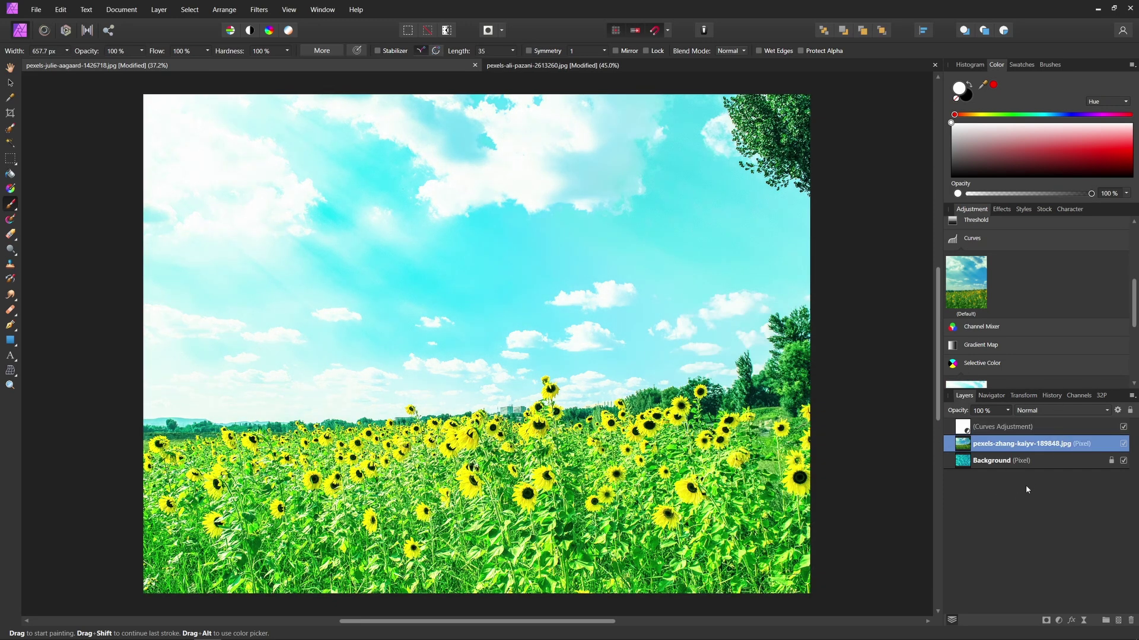
left_click(1046, 620)
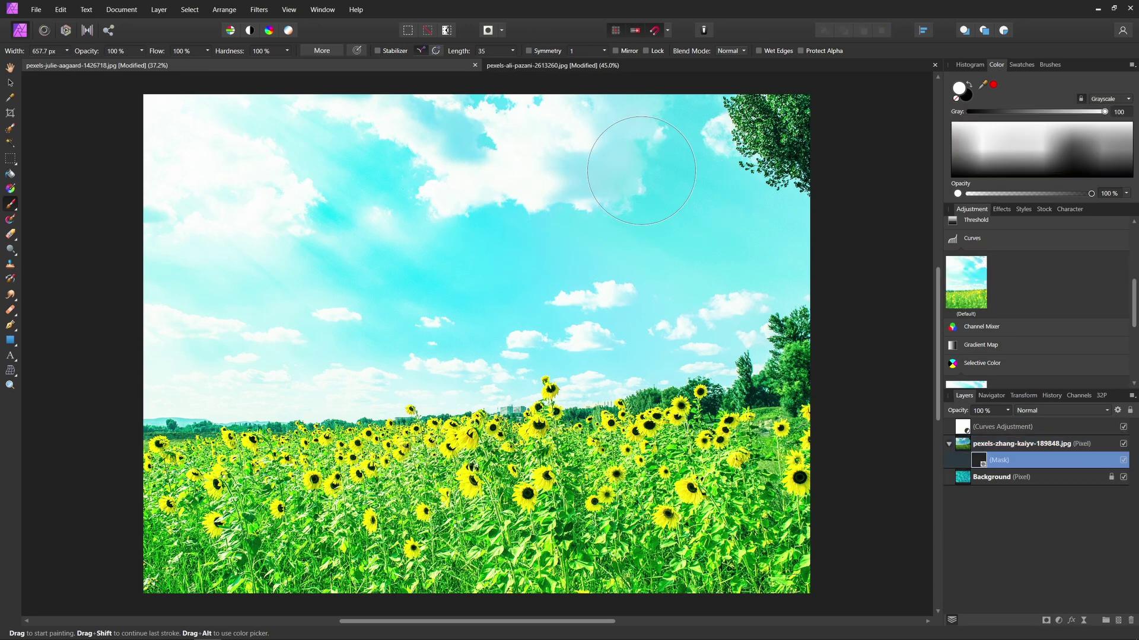
key("x")
mouse_move(630, 152)
left_mouse_down()
mouse_move(634, 122)
mouse_move(691, 611)
mouse_move(716, 71)
mouse_move(711, 620)
mouse_move(702, 368)
left_mouse_up()
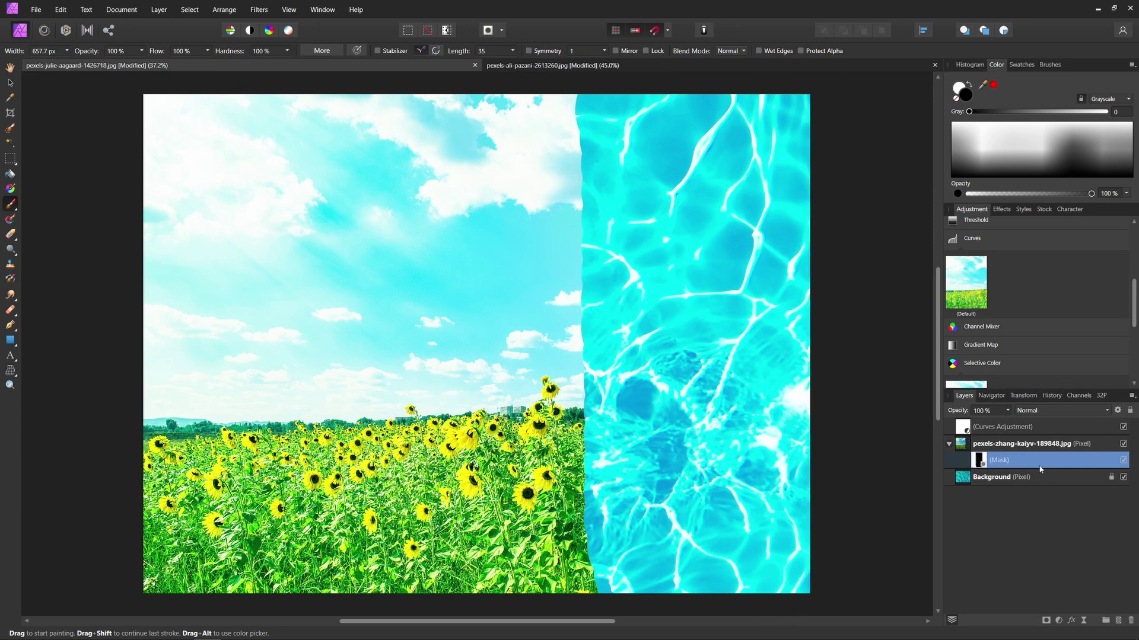
left_click(1123, 427)
left_click(1123, 427)
left_click(1122, 427)
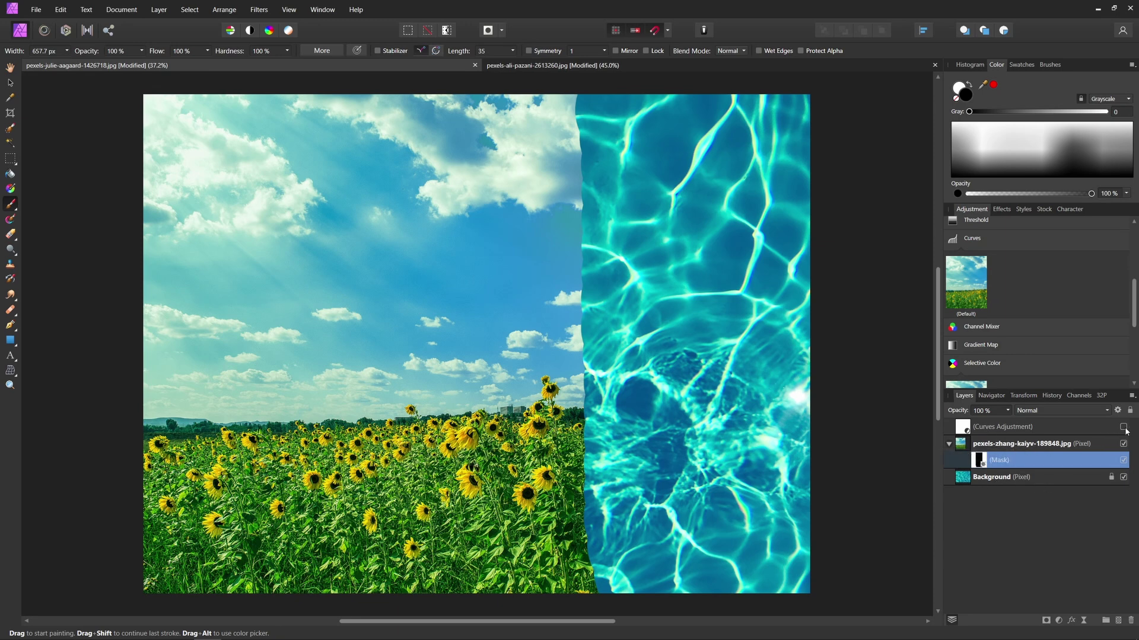
Show the Curves layer again and nest it inside the sunflower pixel layer, toggling it to compare.
left_click(1124, 428)
right_click(965, 431)
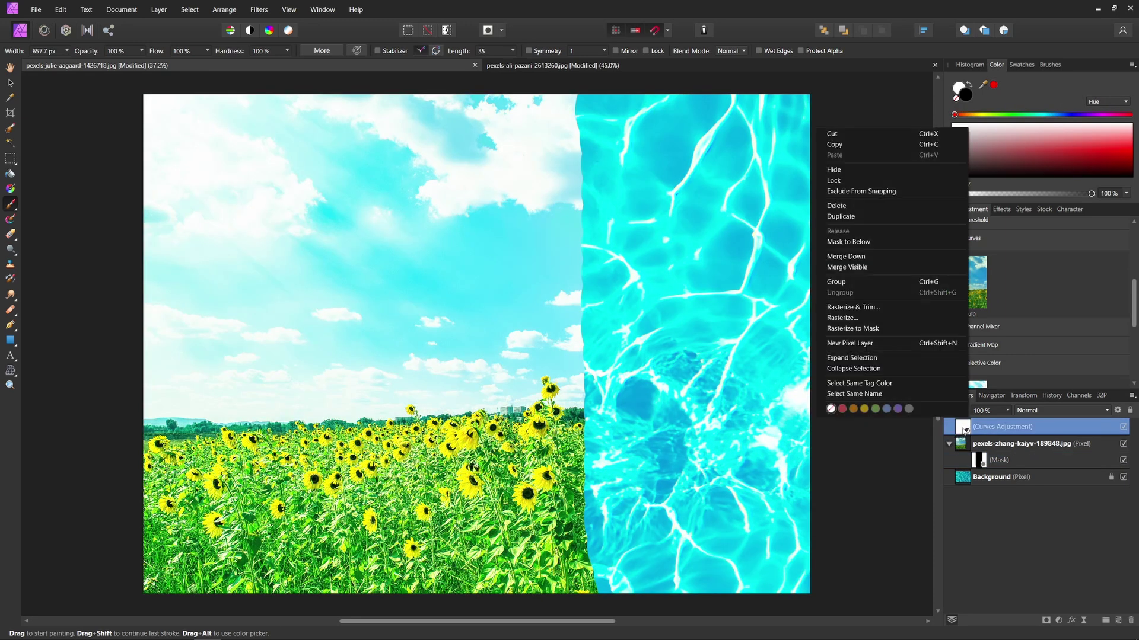
key("Escape")
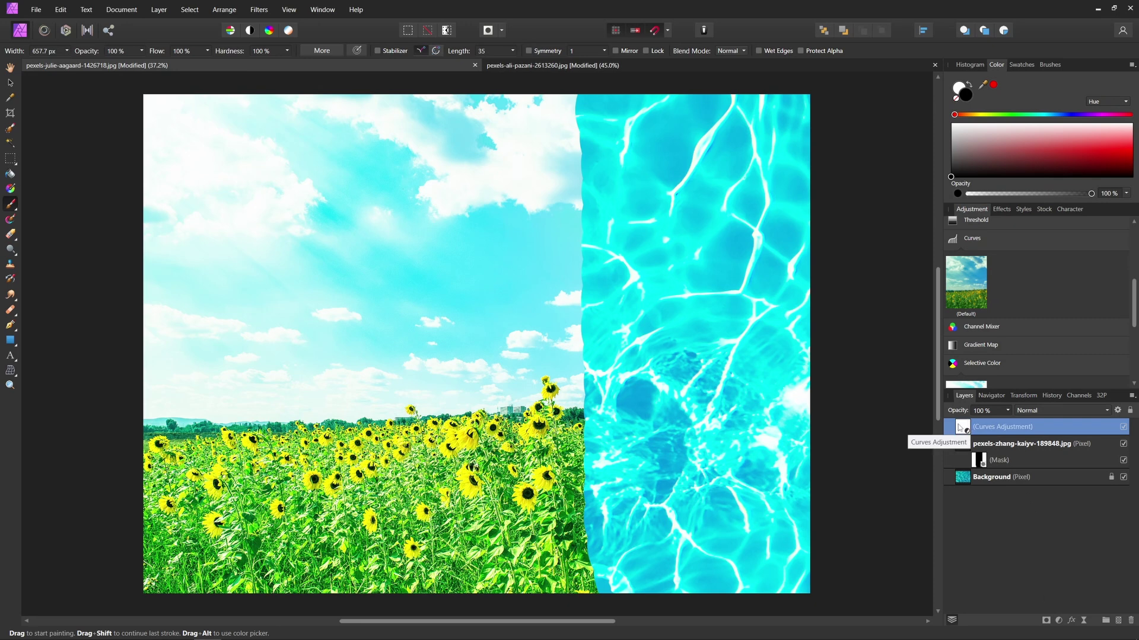
left_click_drag(960, 427, 974, 450)
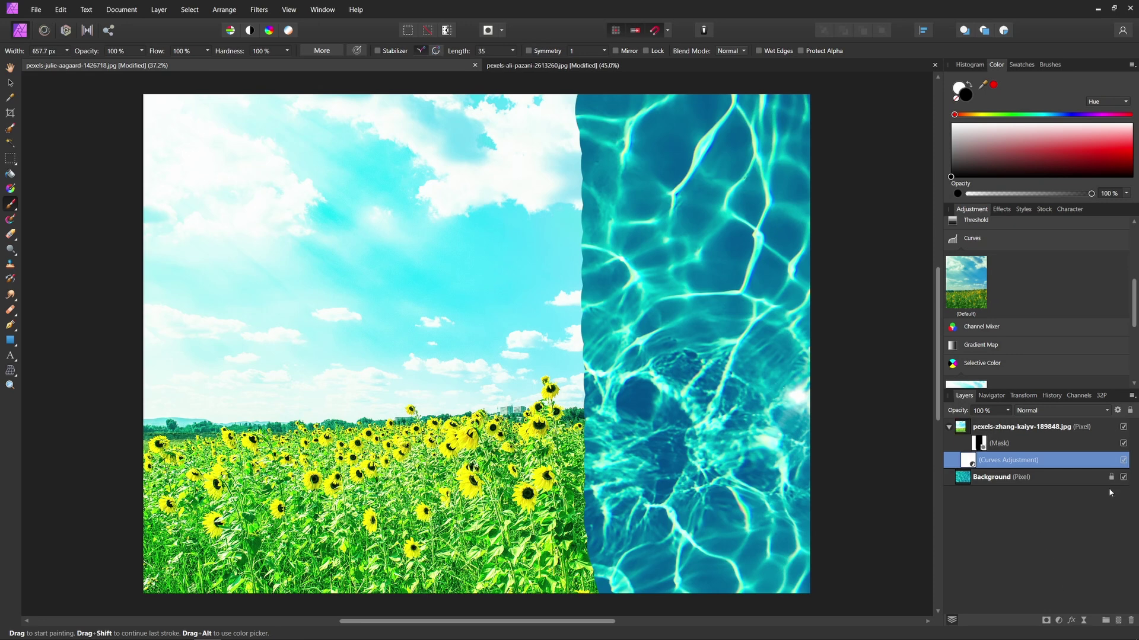
left_click(1123, 461)
left_click(1123, 461)
Lower the brush hardness, then apply a 50.3 px Gaussian Blur to the sunflower layer's mask.
left_click(287, 51)
left_click_drag(292, 63, 209, 63)
left_click(979, 444)
left_click(259, 9)
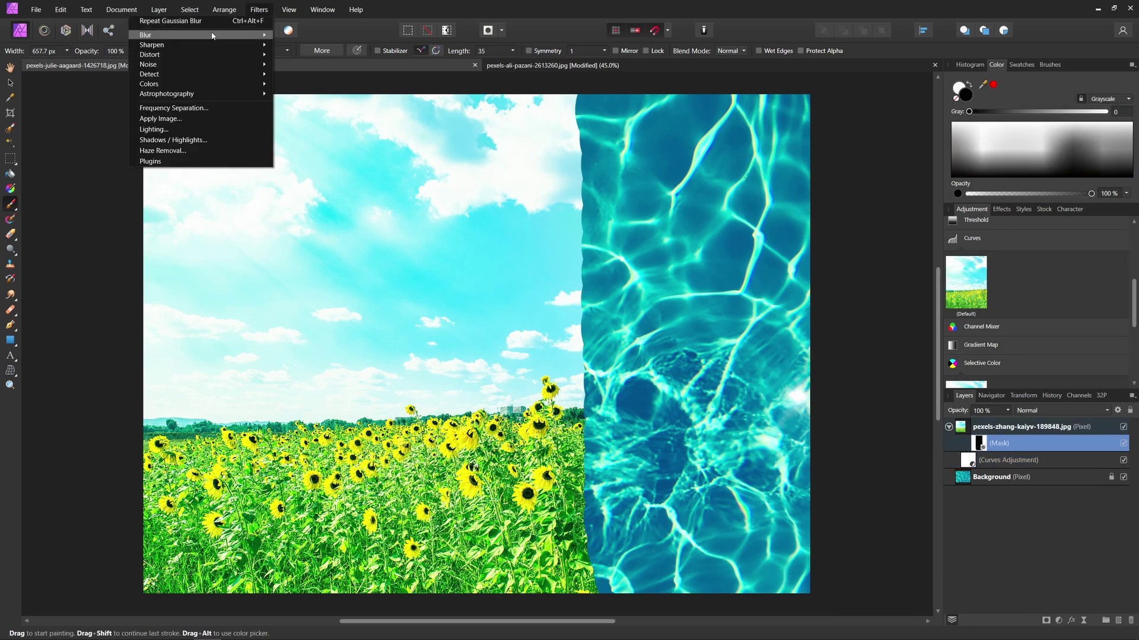
mouse_move(208, 35)
left_click(89, 47)
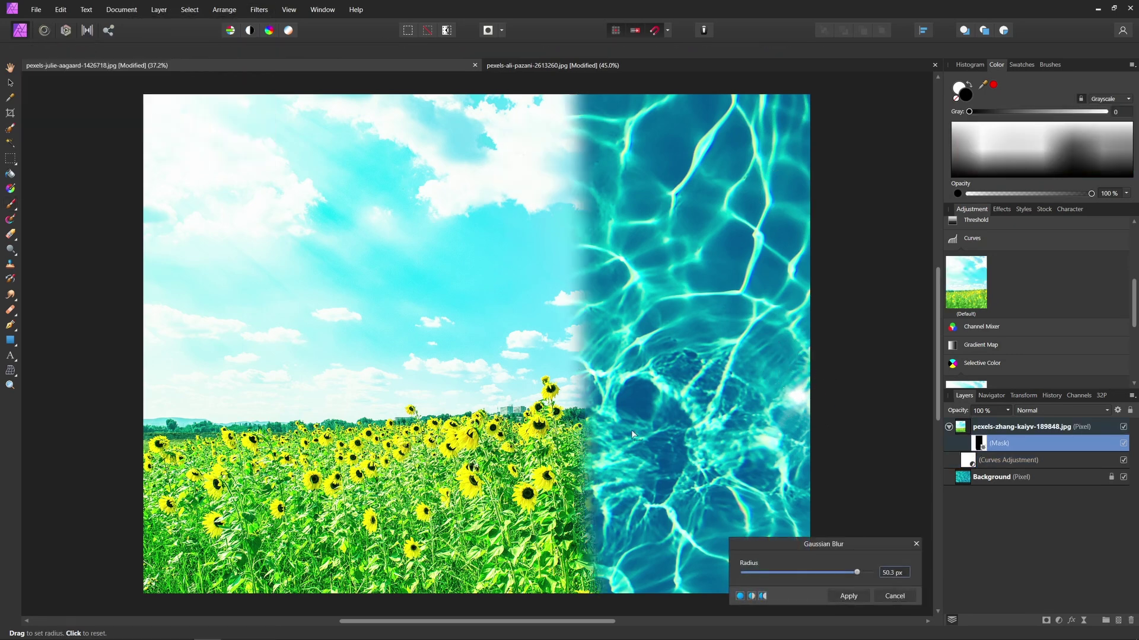
left_click(848, 597)
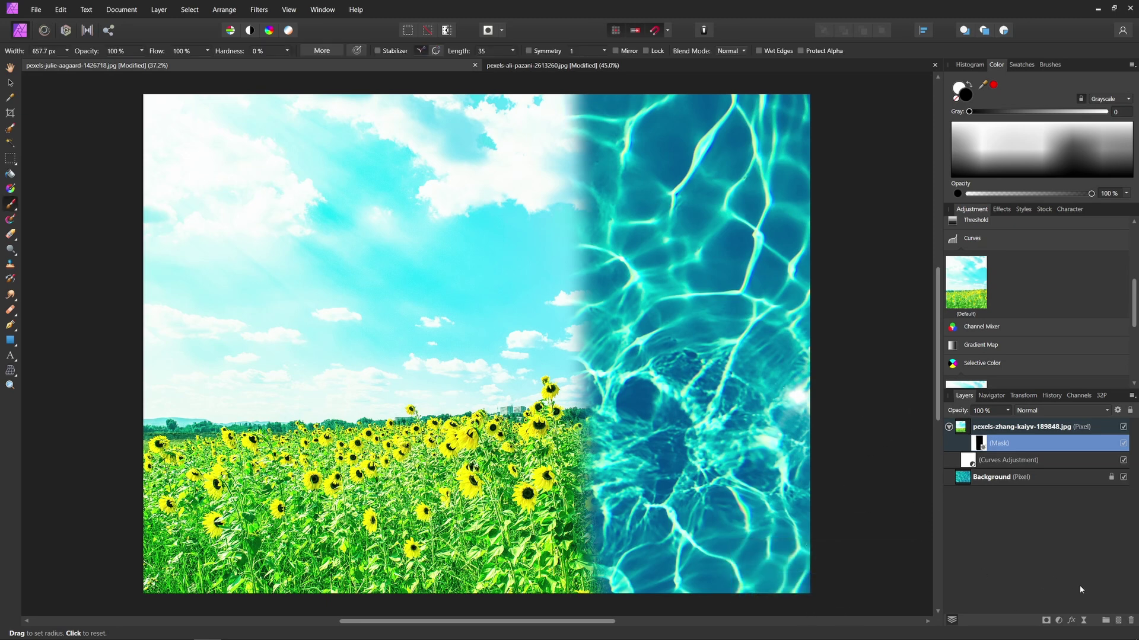
On the hat portrait, paint black over the left iris on the Curves mask to restore natural brown.
key("ctrl+Tab")
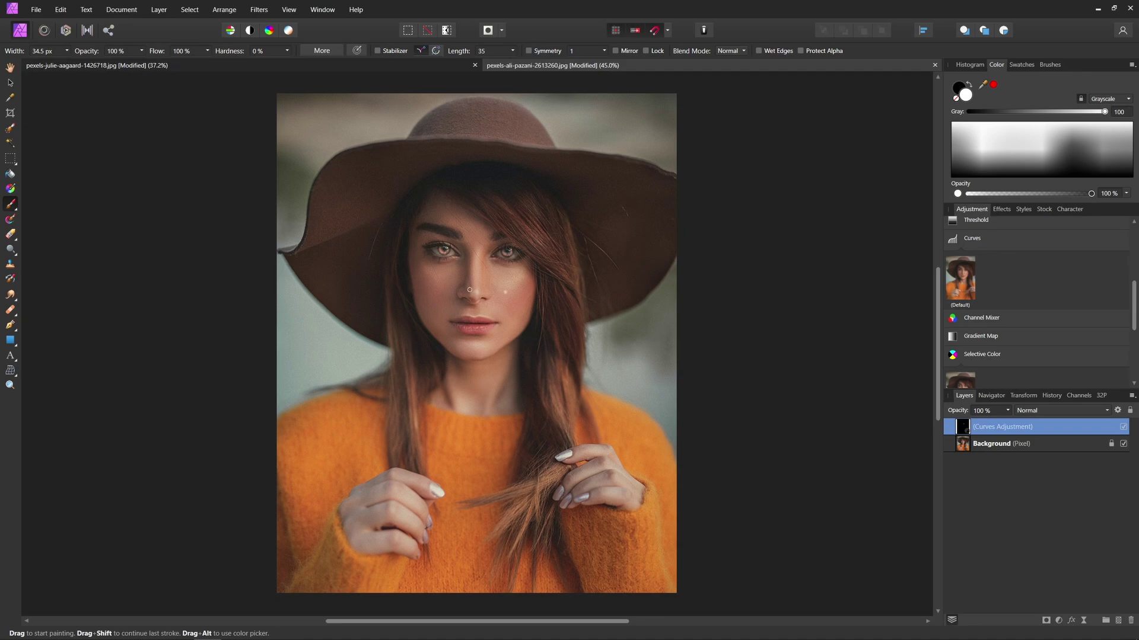
scroll(449, 288, "up", 5)
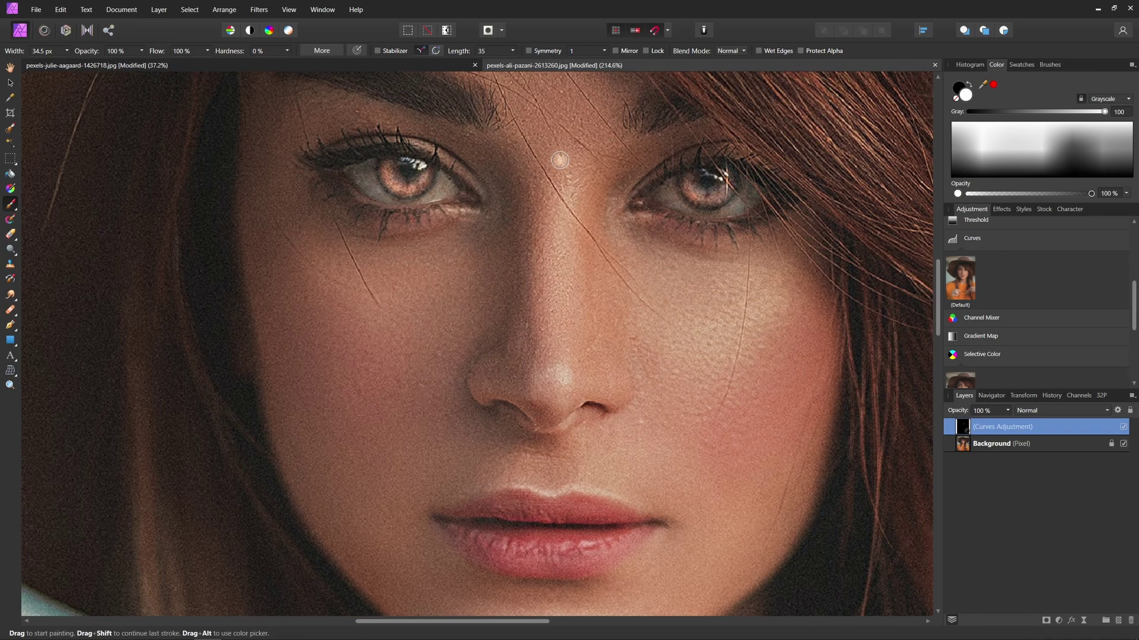
key("x")
mouse_move(408, 154)
left_mouse_down()
mouse_move(415, 163)
mouse_move(367, 199)
mouse_move(369, 170)
mouse_move(411, 146)
mouse_move(388, 168)
mouse_move(412, 187)
mouse_move(430, 178)
mouse_move(386, 171)
left_mouse_up()
key("x")
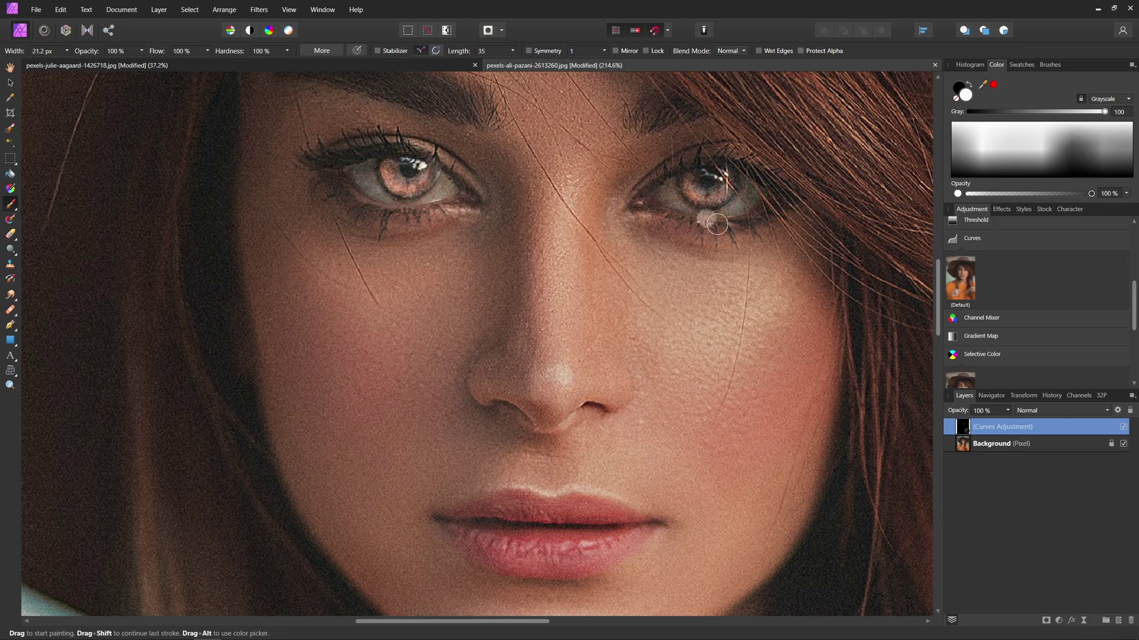